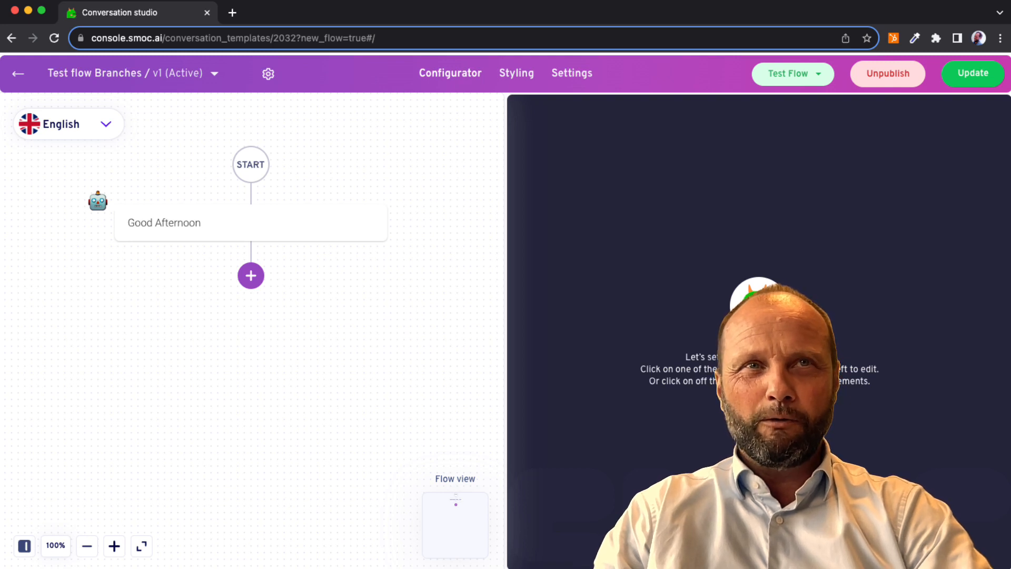
# Add a text element after the "Good Afternoon" message with the text "Before pause".
pyautogui.click(250, 276)
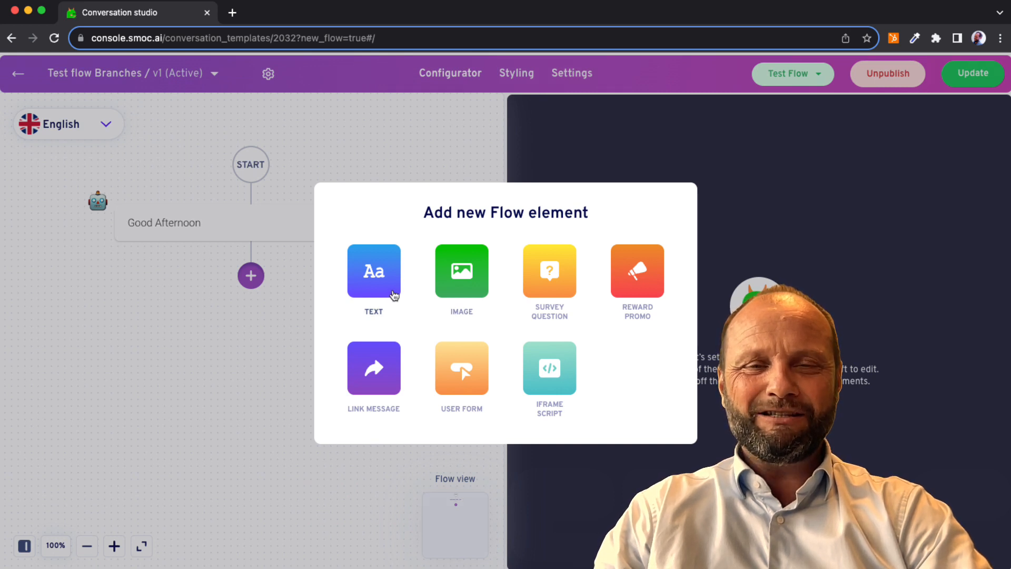
pyautogui.click(390, 288)
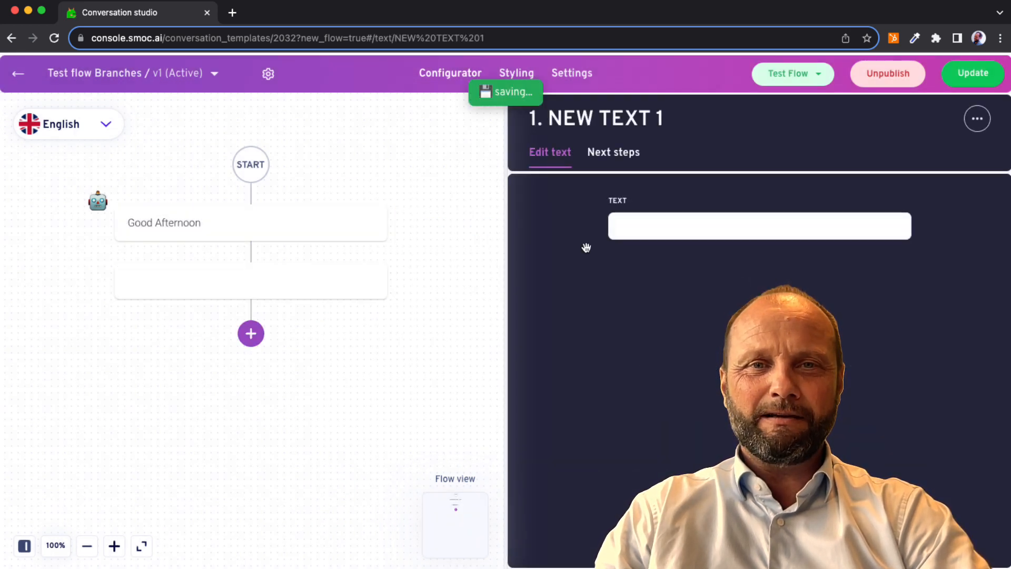
pyautogui.click(645, 229)
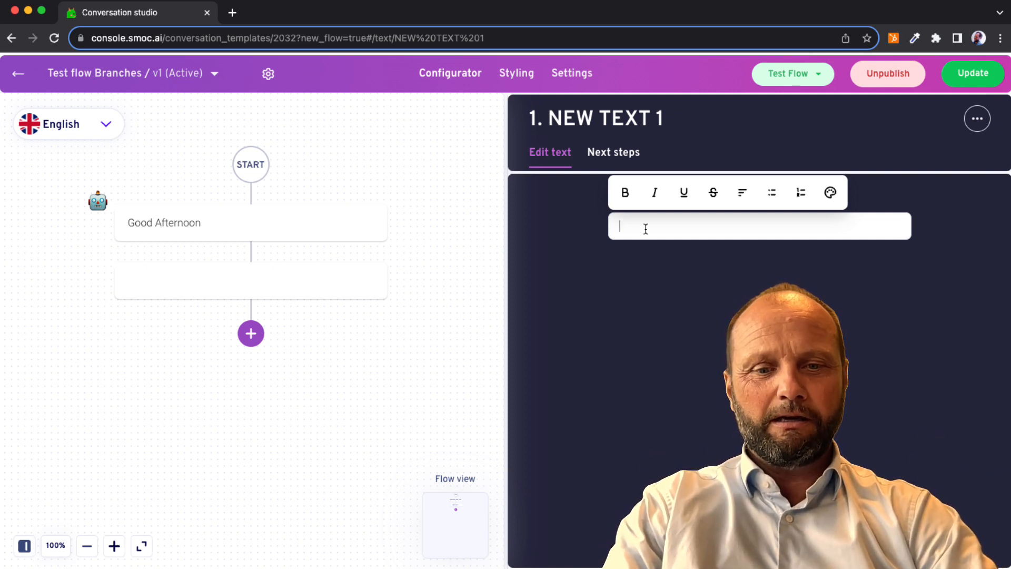
pyautogui.write('fore pause')
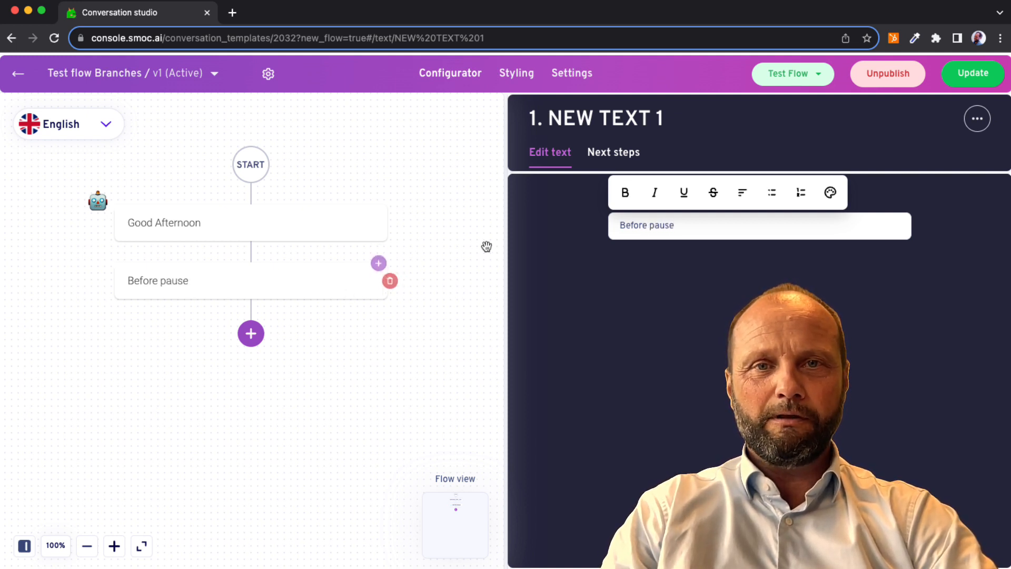
# Make the "Before pause" element continue to the next element with a button labelled "Press me".
pyautogui.click(629, 164)
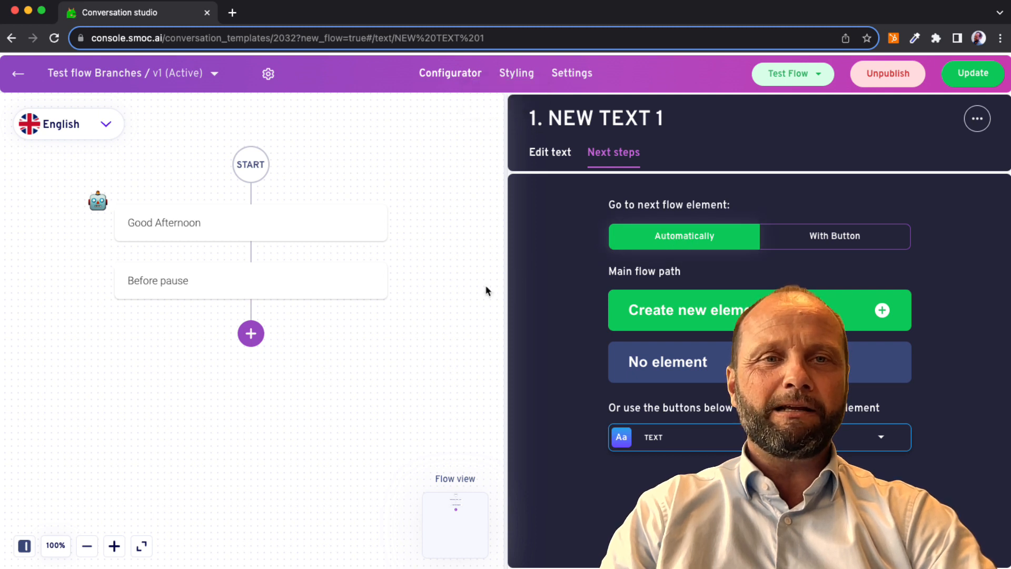
pyautogui.click(814, 237)
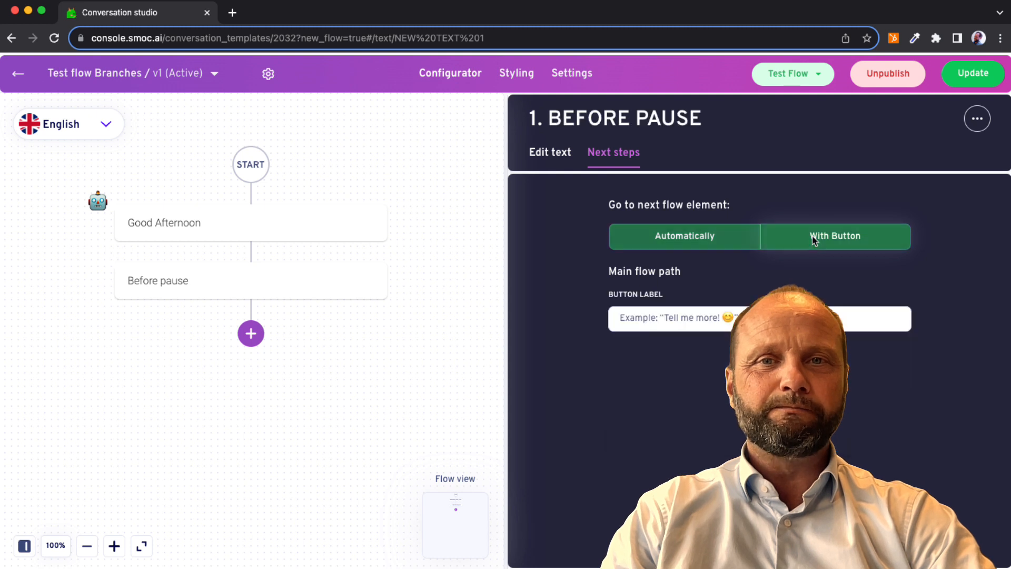
pyautogui.click(686, 319)
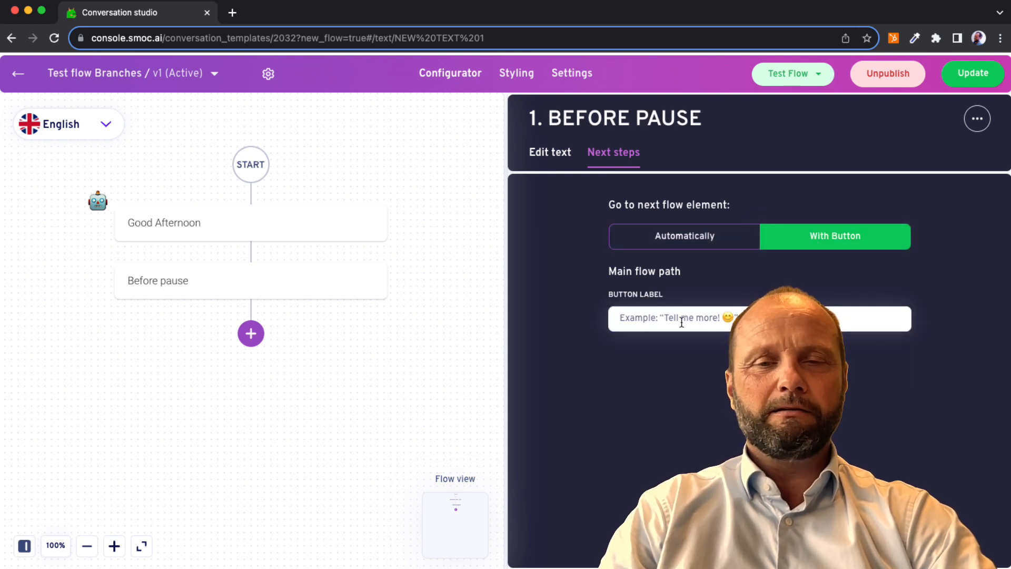
pyautogui.write('Press me')
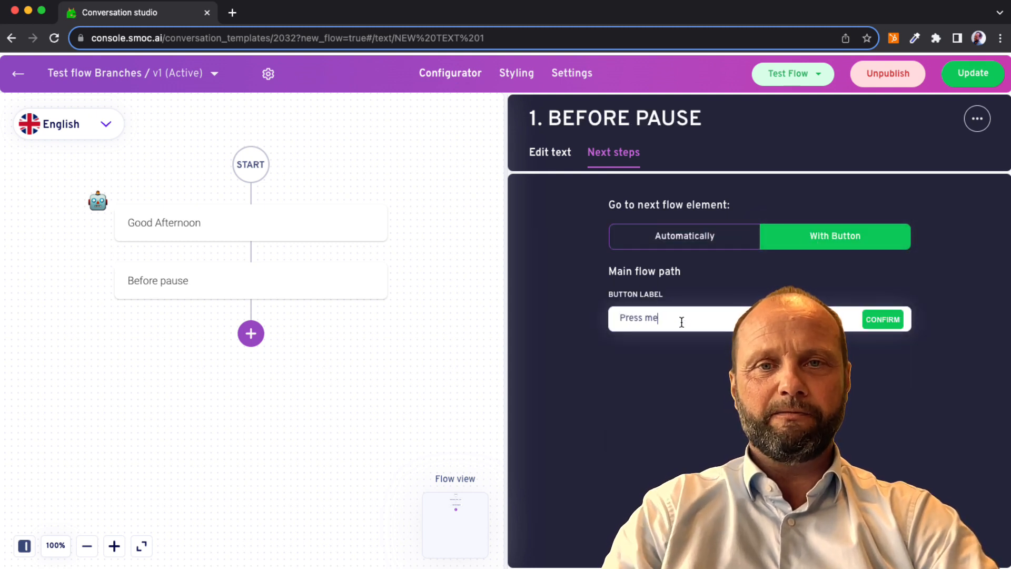
pyautogui.click(879, 319)
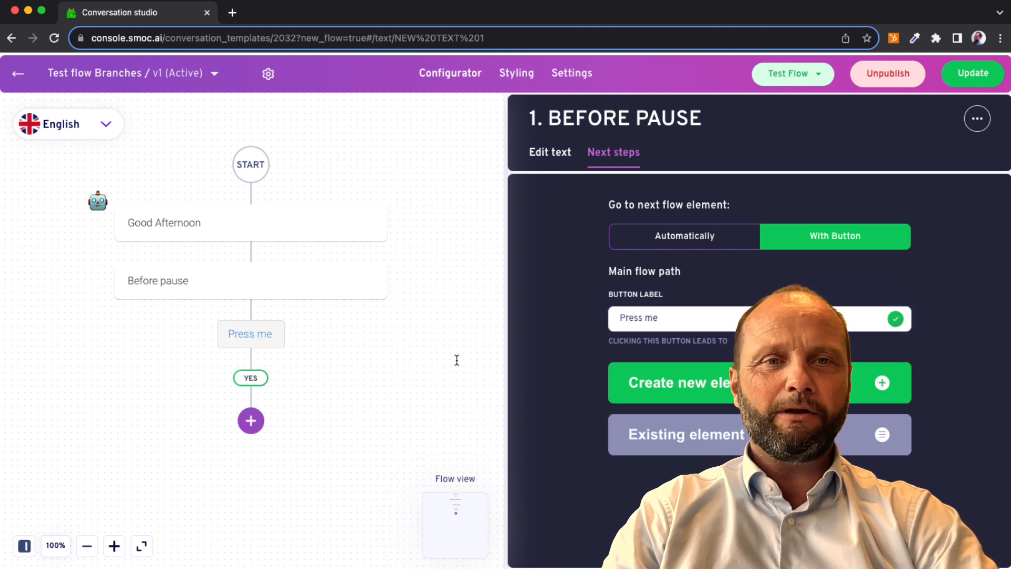
# Add a text element under the "Press me" button's YES path with the text "After button".
pyautogui.click(252, 420)
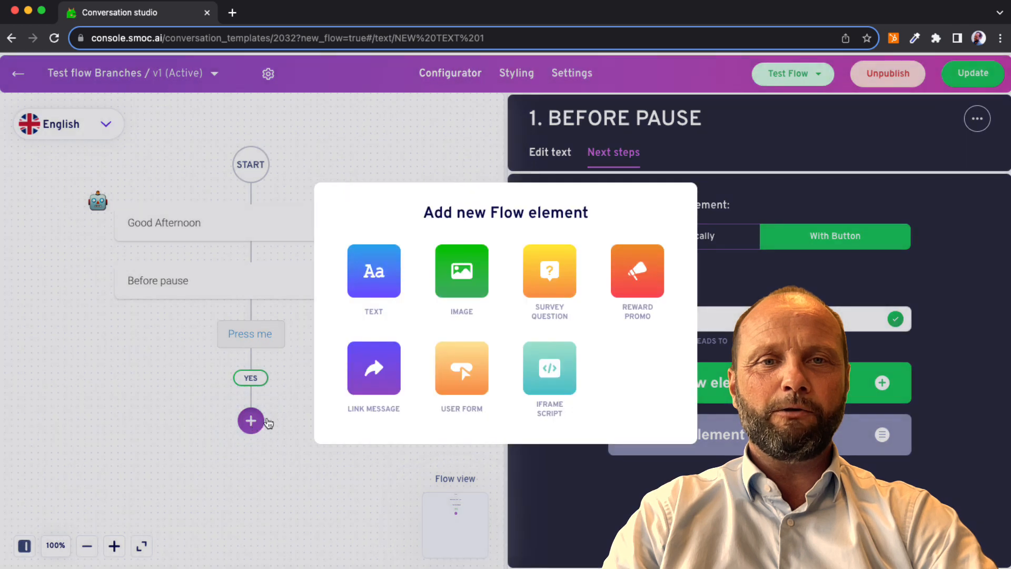
pyautogui.click(375, 292)
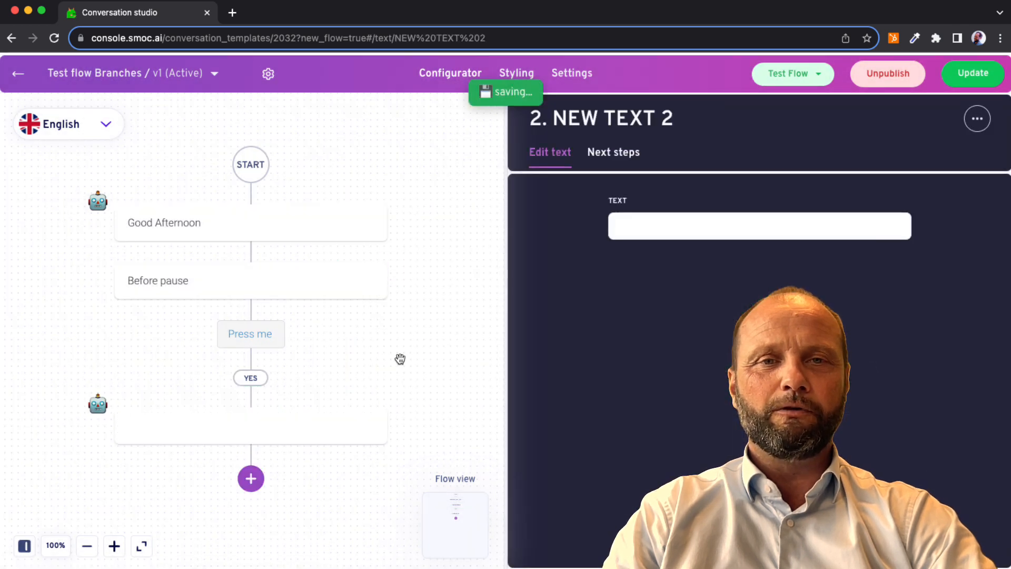
pyautogui.click(650, 228)
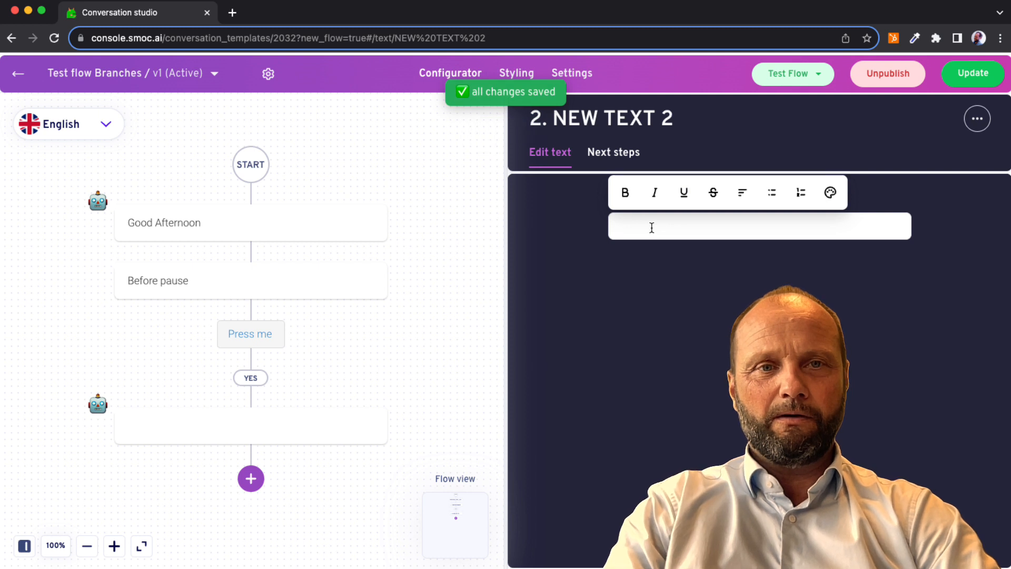
pyautogui.write('After button')
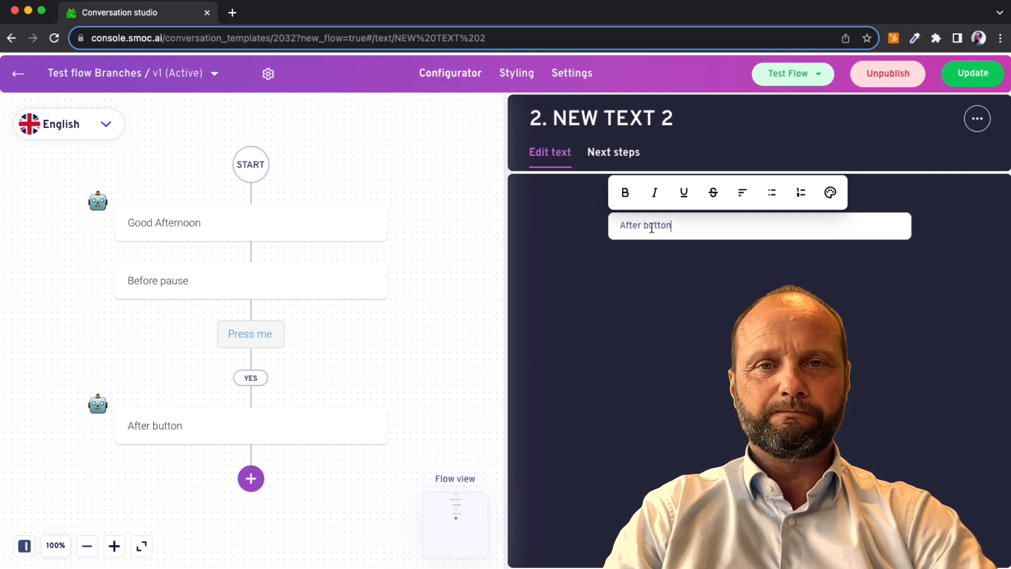
pyautogui.click(479, 271)
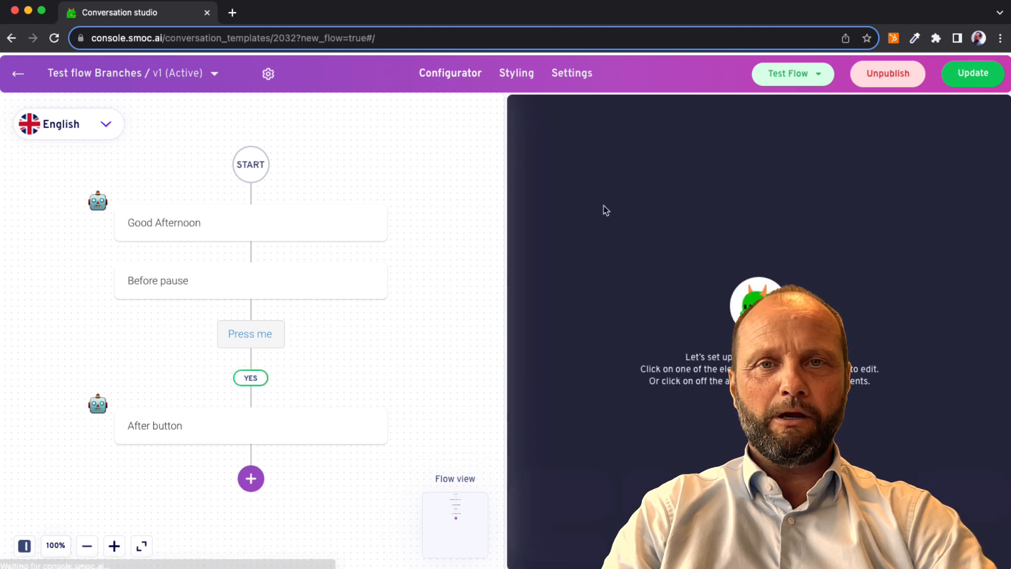
# Test the main flow in a new tab, answer with the "Press me" button, and close the test tab.
pyautogui.click(808, 77)
pyautogui.moveTo(772, 107)
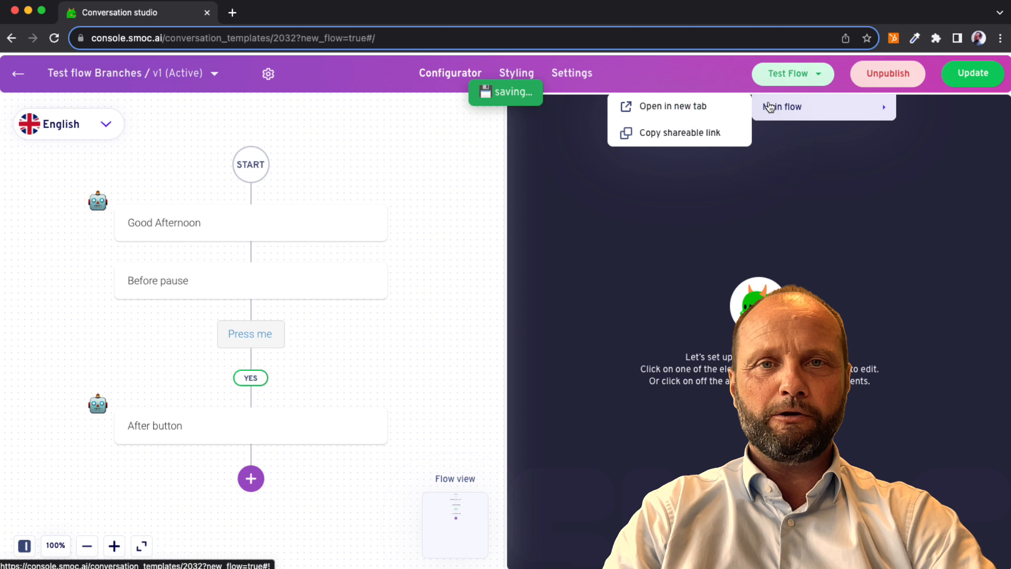
pyautogui.click(732, 110)
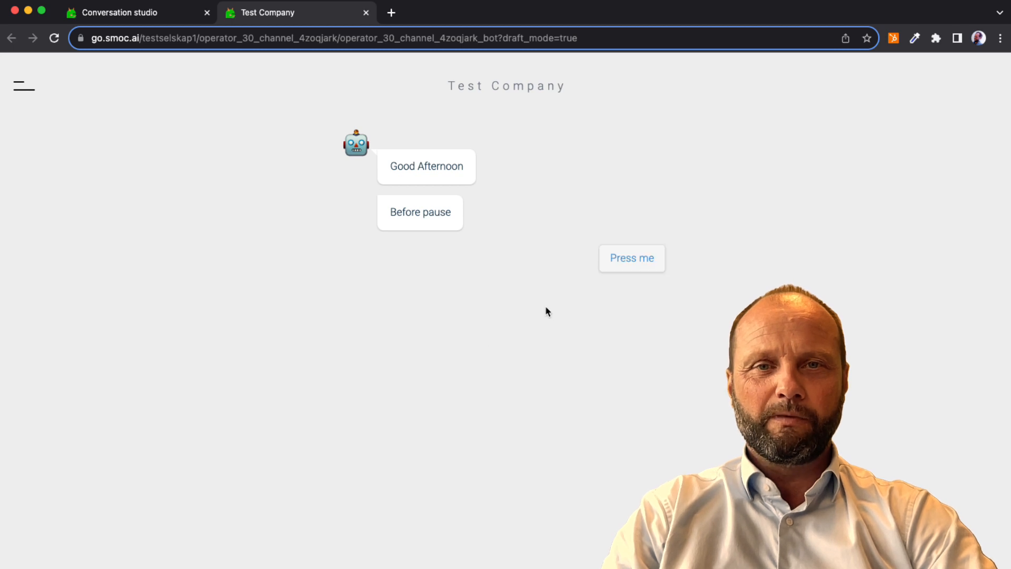
pyautogui.click(619, 266)
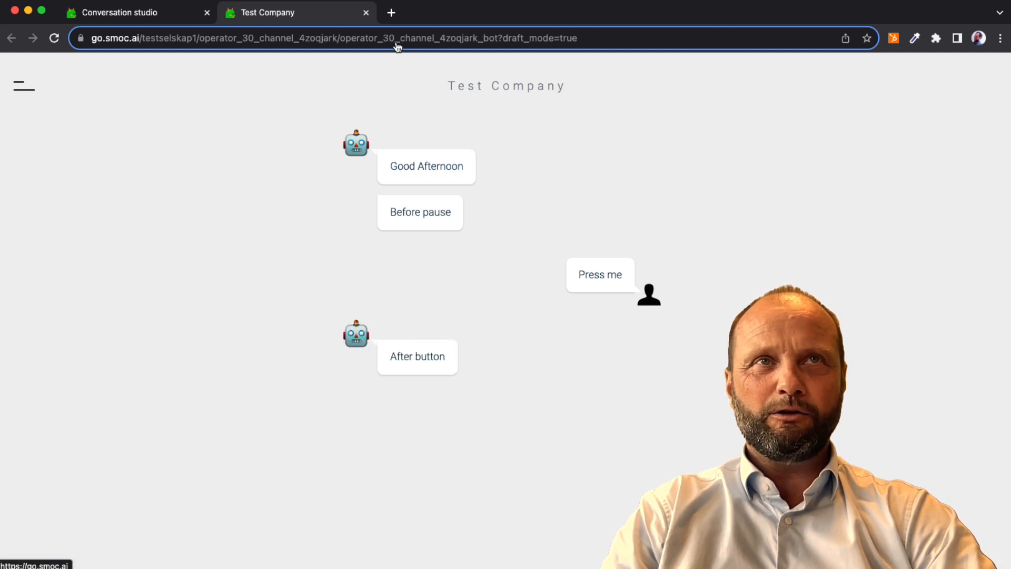
pyautogui.click(366, 12)
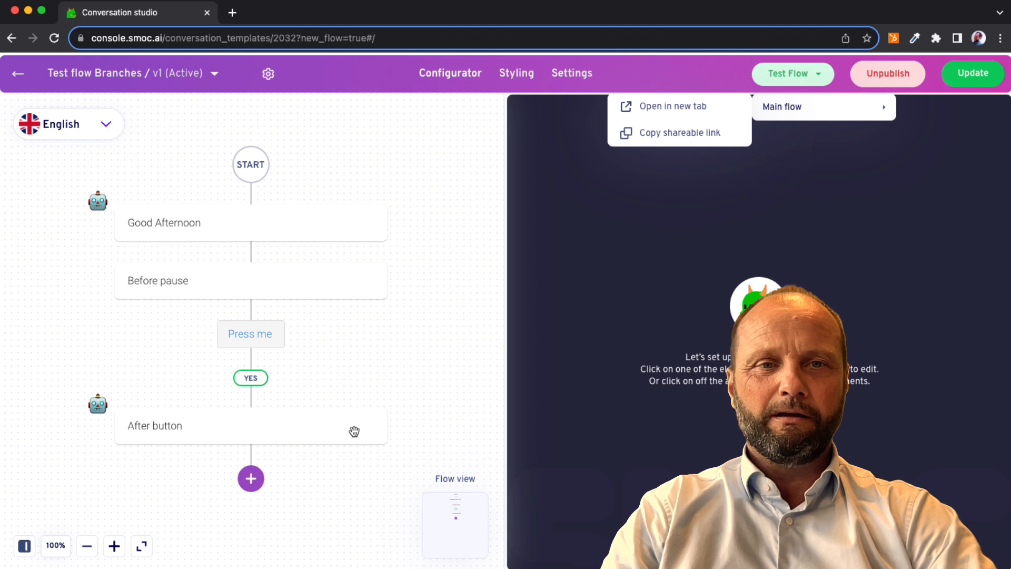
# Add a survey question element after the "After button" message.
pyautogui.moveTo(349, 432)
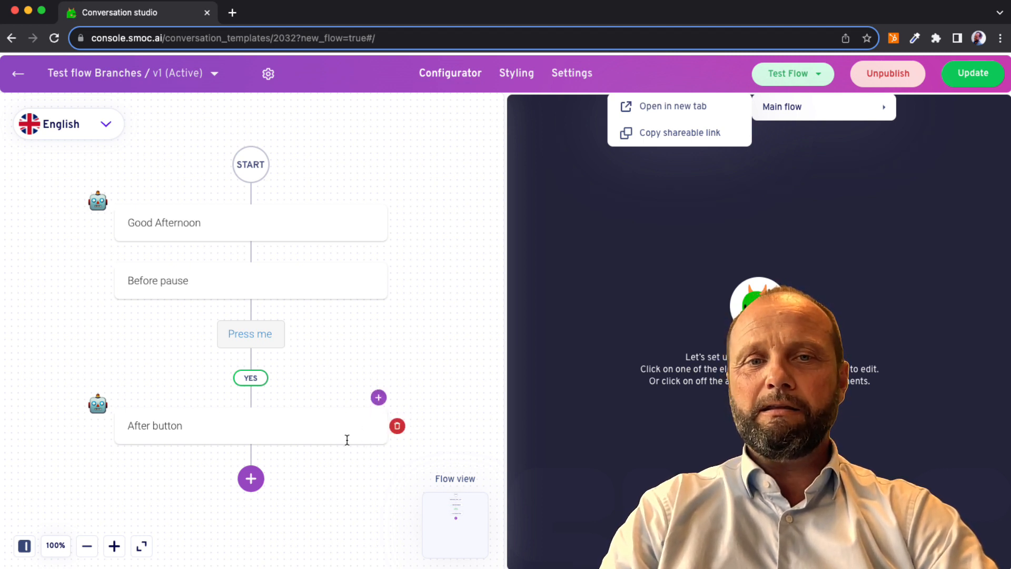
pyautogui.click(252, 480)
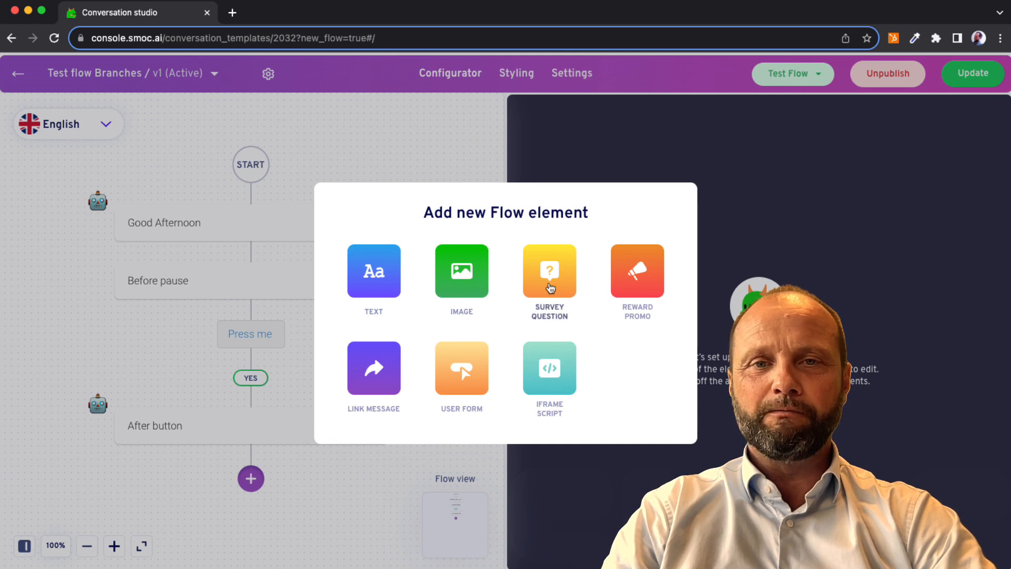
pyautogui.click(550, 288)
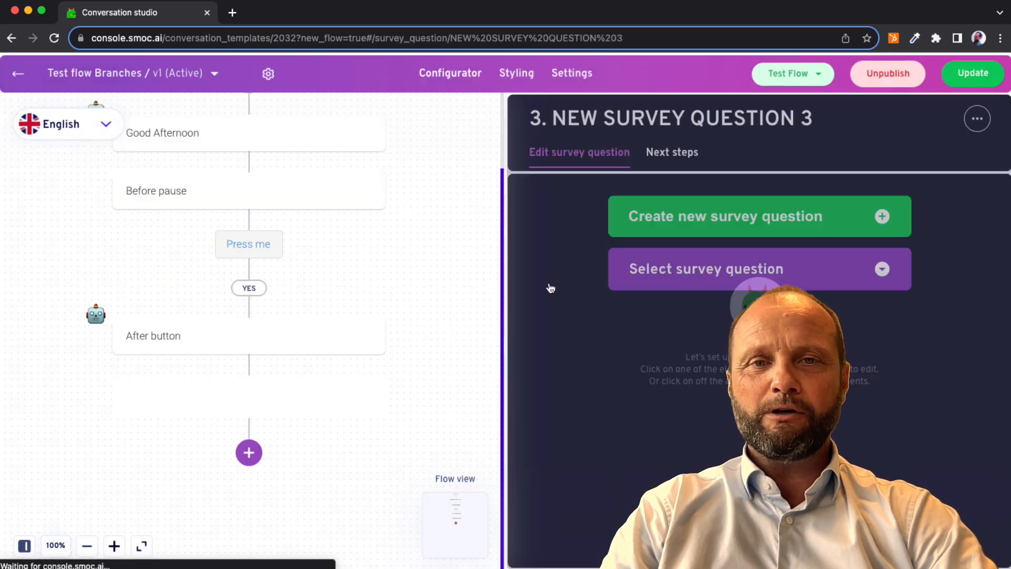
# Create a new Basic survey question "Question?" with the answers "Answer 1" and "Answer 2" for the element.
pyautogui.click(730, 220)
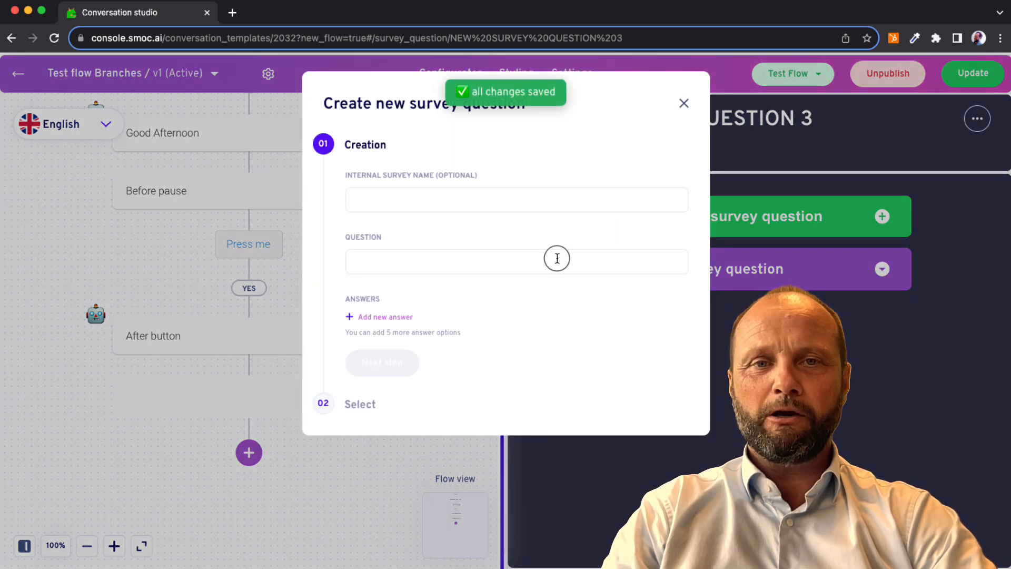
pyautogui.click(557, 258)
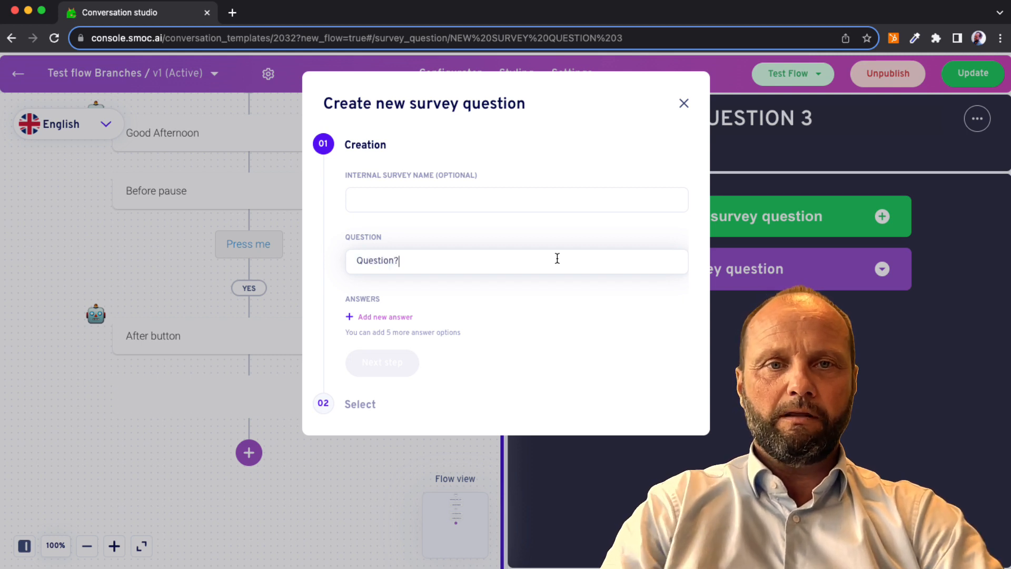
pyautogui.click(400, 316)
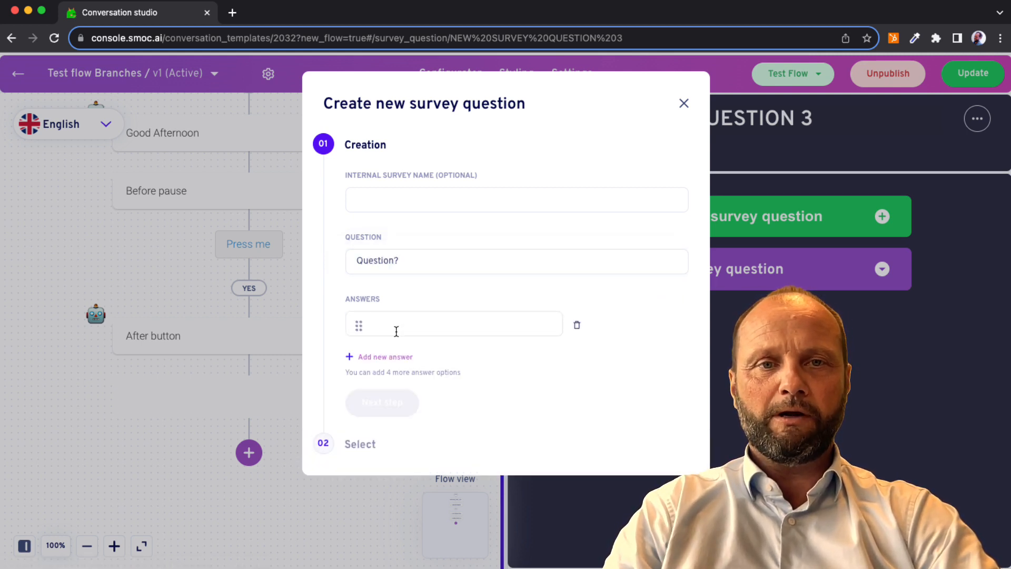
pyautogui.write('ANs')
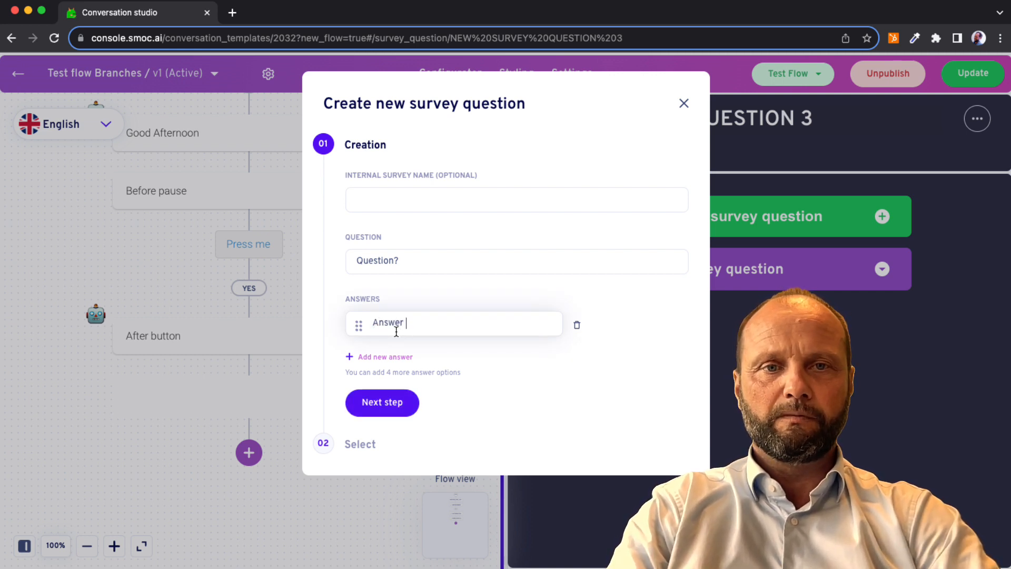
pyautogui.click(387, 362)
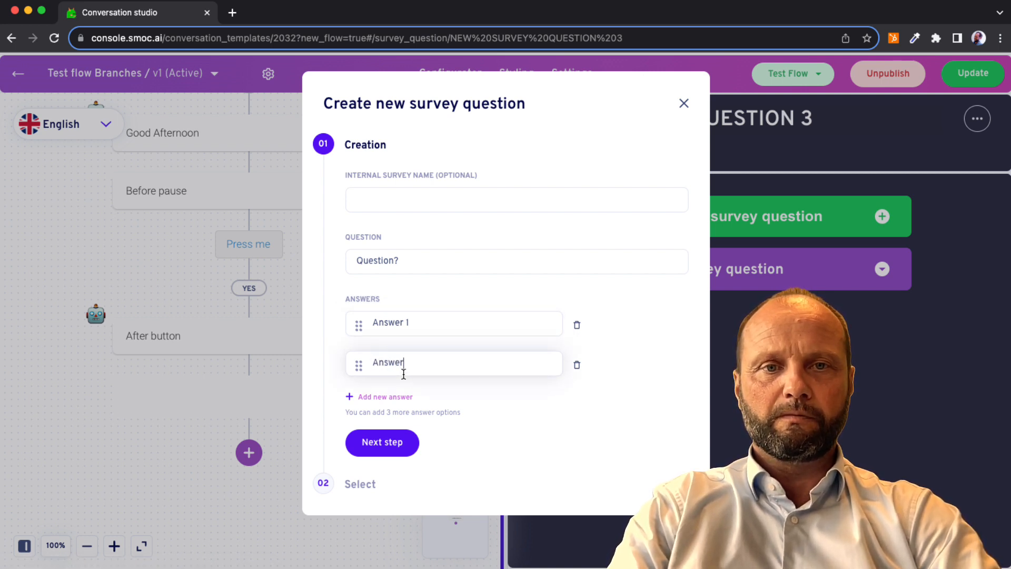
pyautogui.click(381, 441)
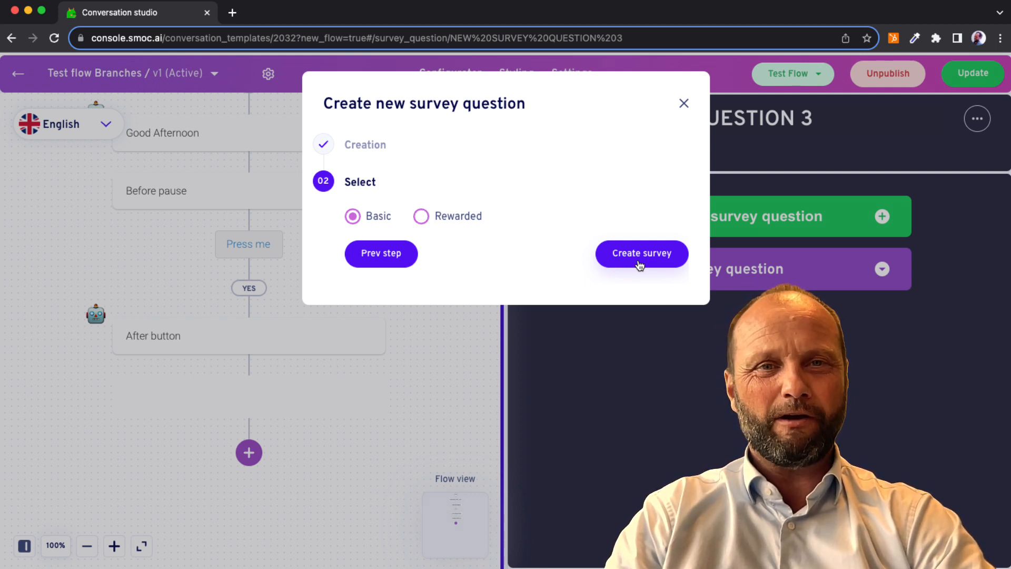
pyautogui.click(639, 264)
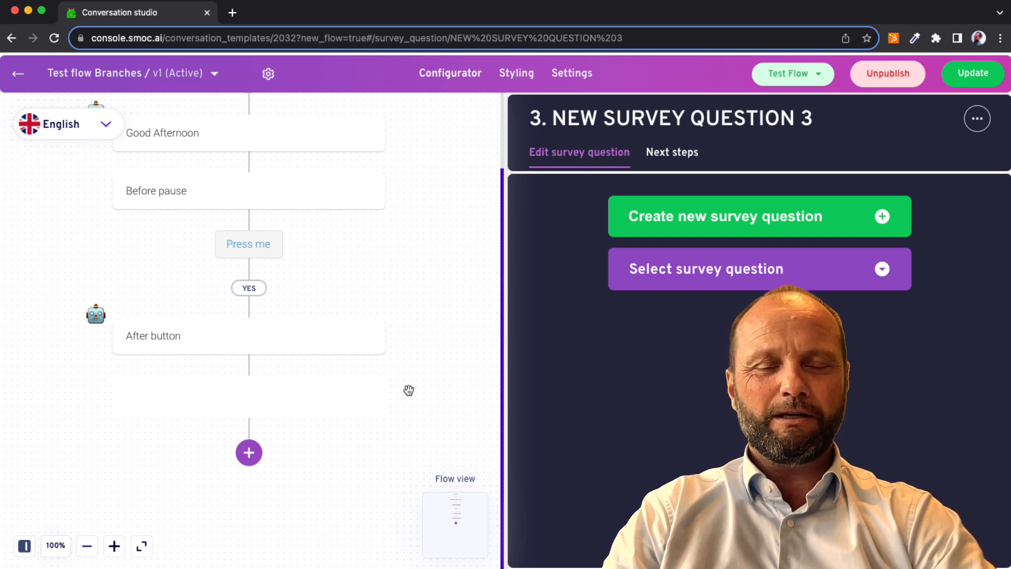
# Add a text element after the survey question with the text "After Survey 1".
pyautogui.moveTo(347, 398)
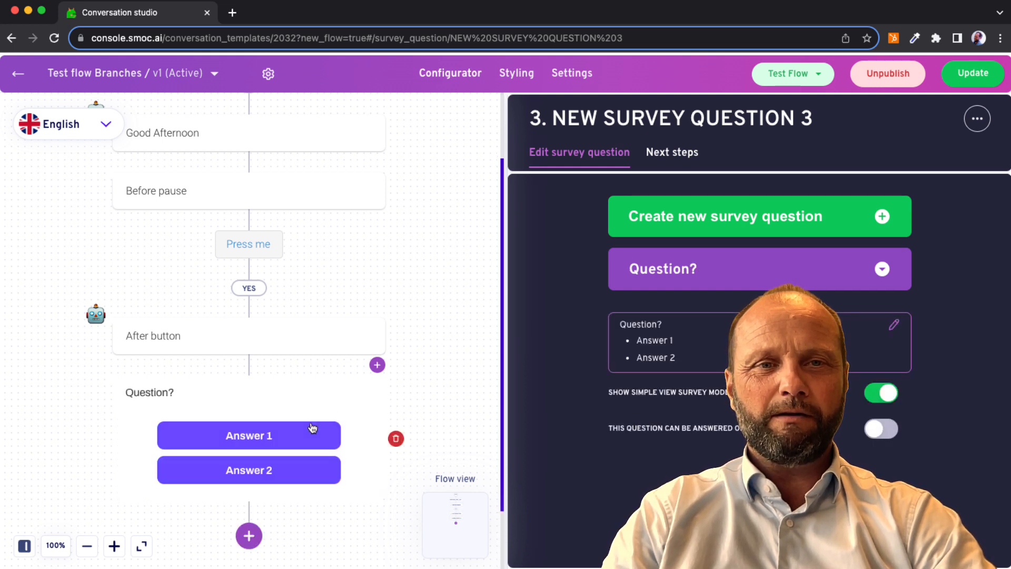
pyautogui.scroll(-1, 306, 437)
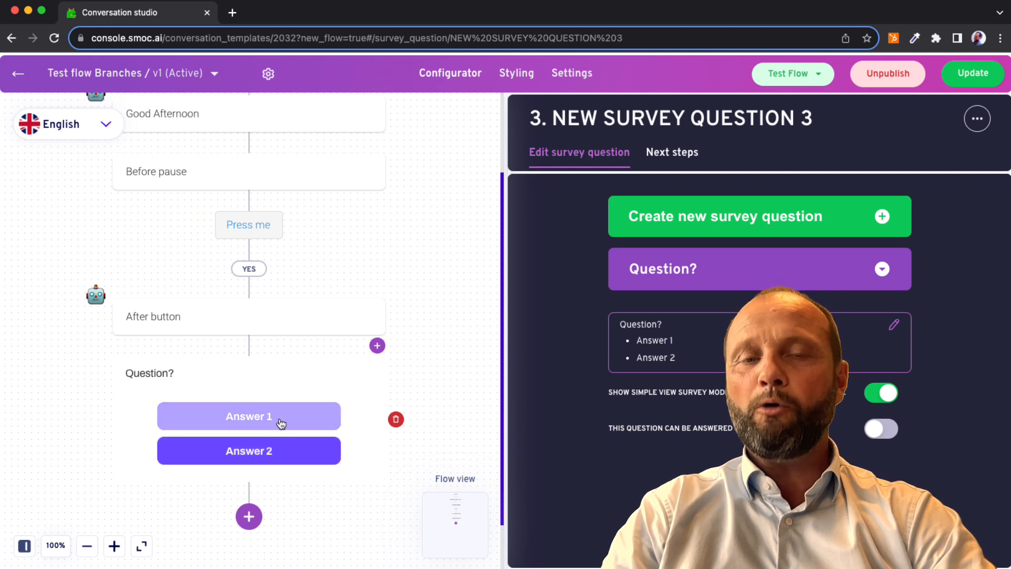
pyautogui.click(245, 526)
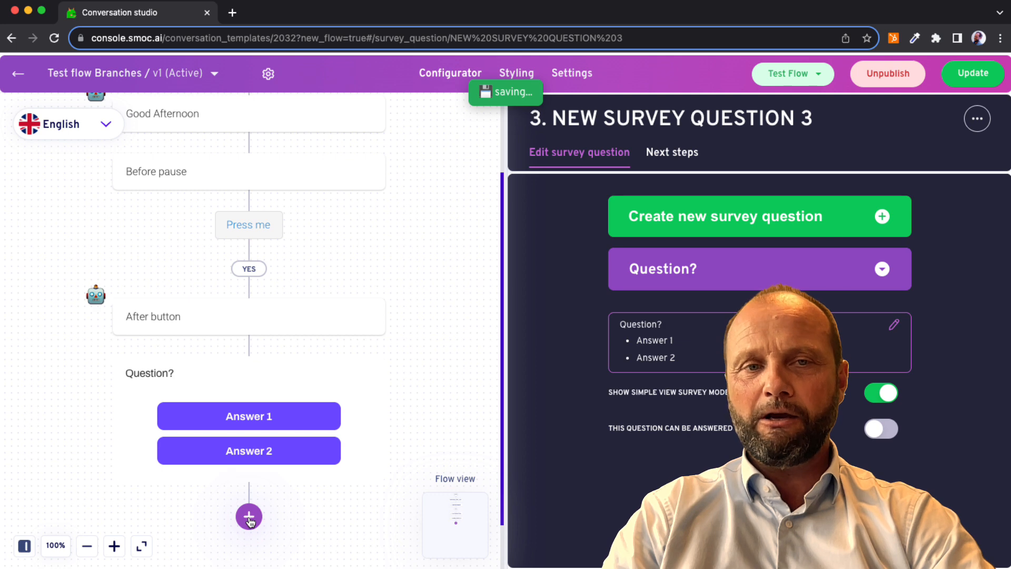
pyautogui.click(249, 519)
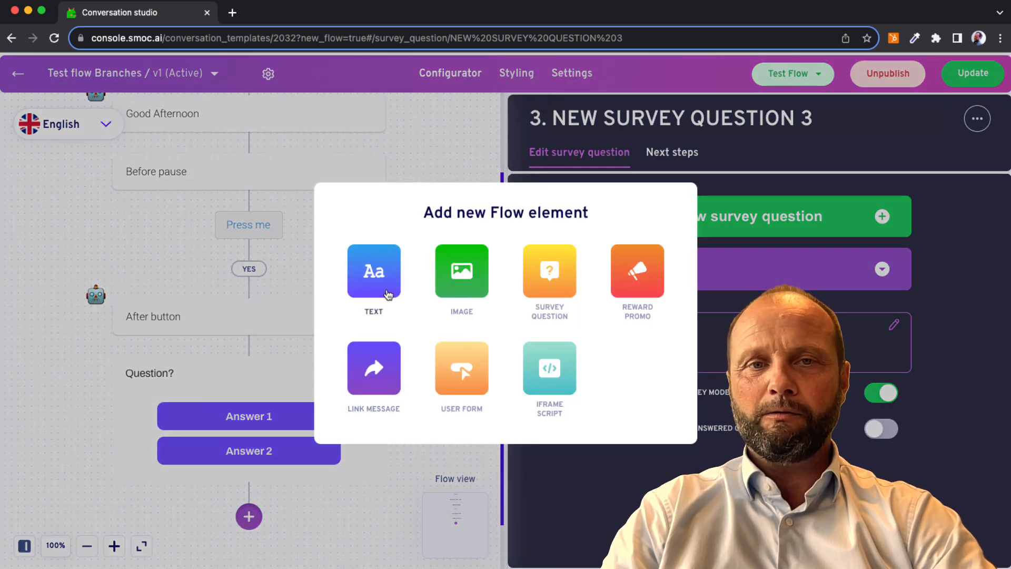
pyautogui.click(388, 294)
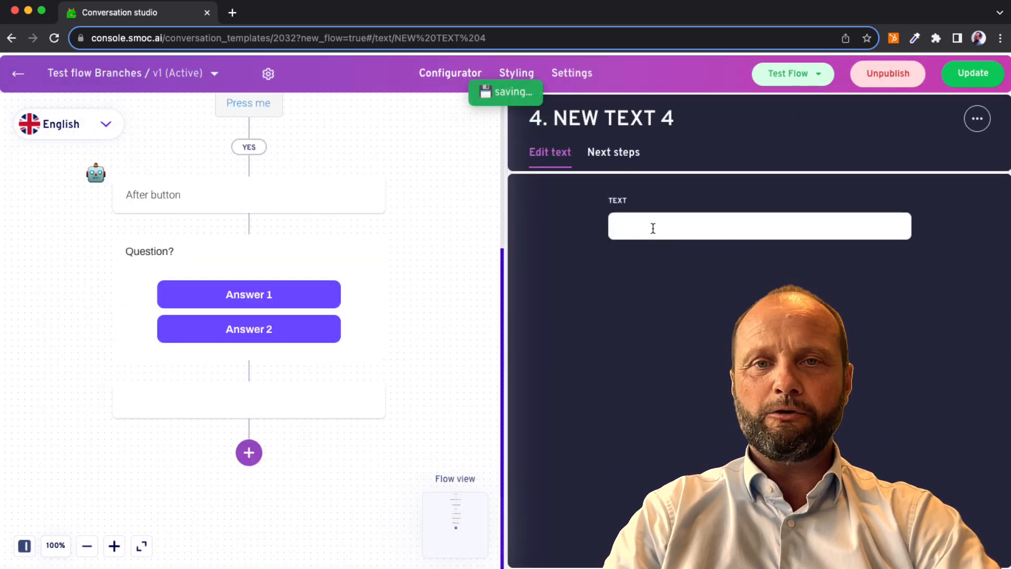
pyautogui.click(653, 228)
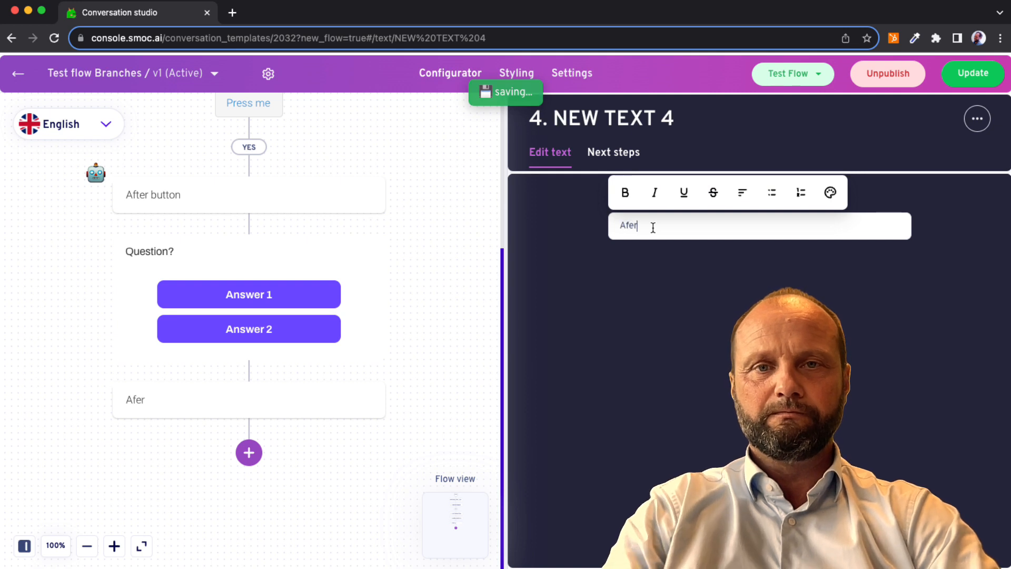
pyautogui.write('Aft')
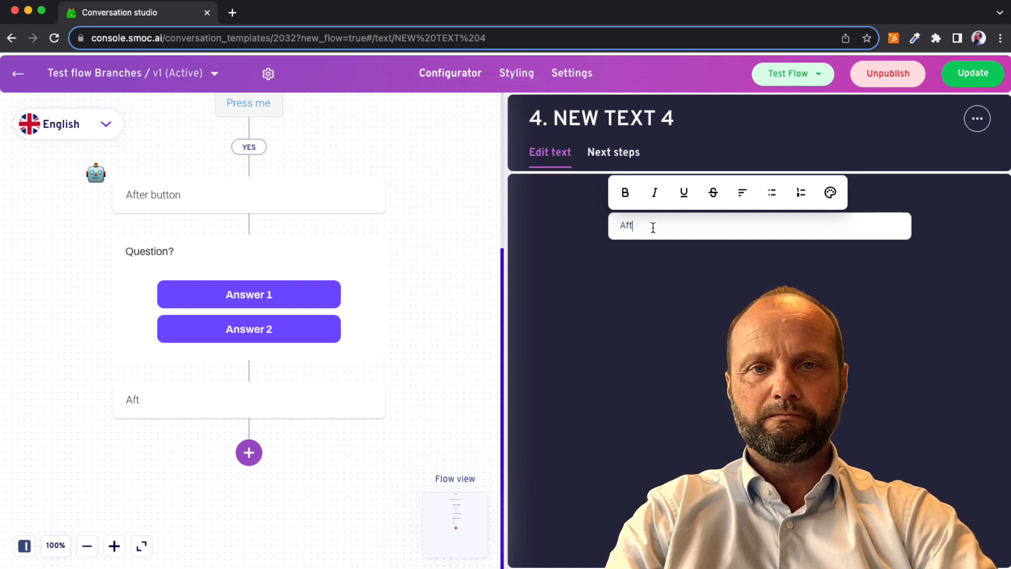
pyautogui.write('er Survey')
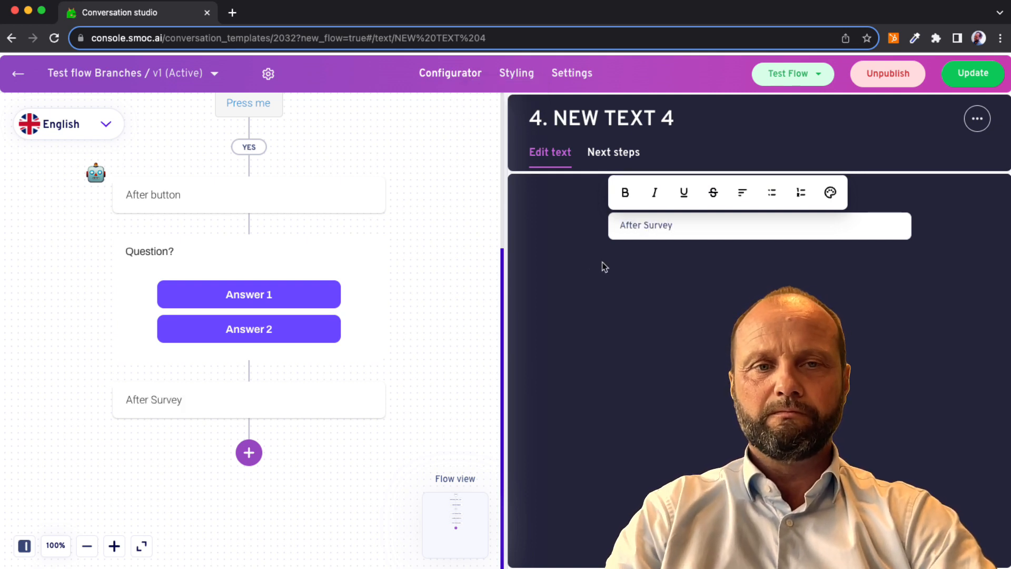
pyautogui.click(351, 410)
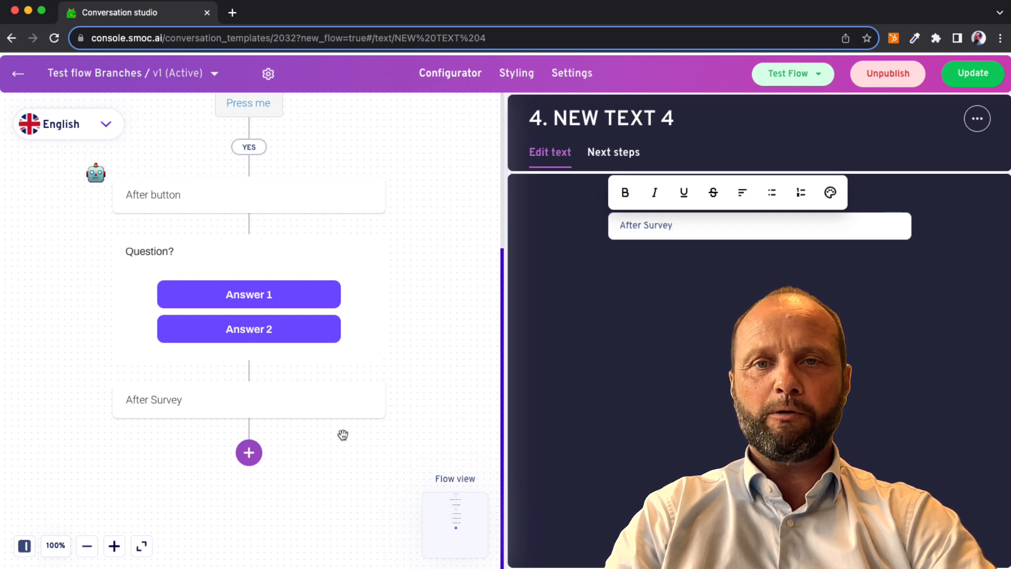
pyautogui.click(429, 360)
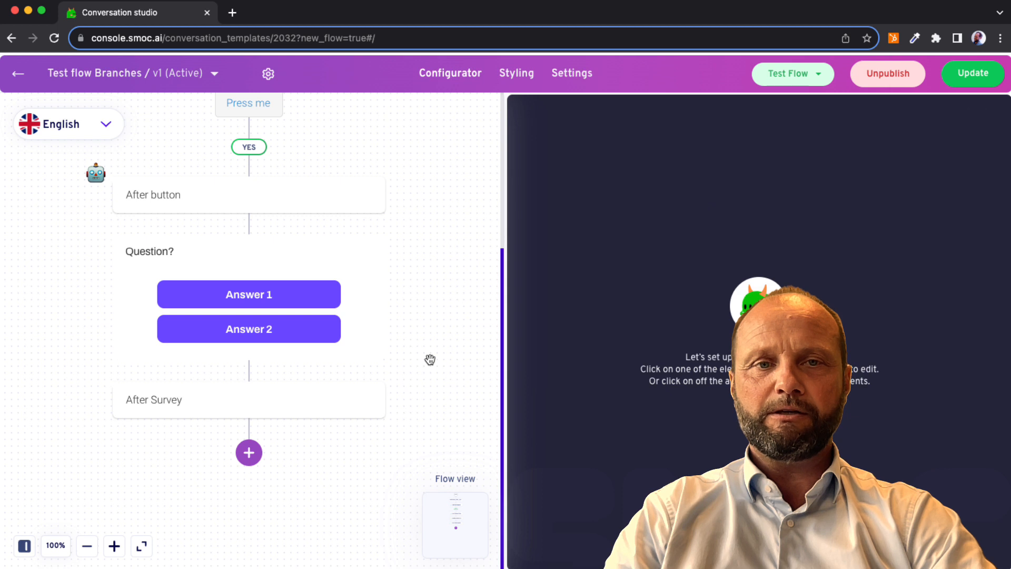
pyautogui.click(349, 401)
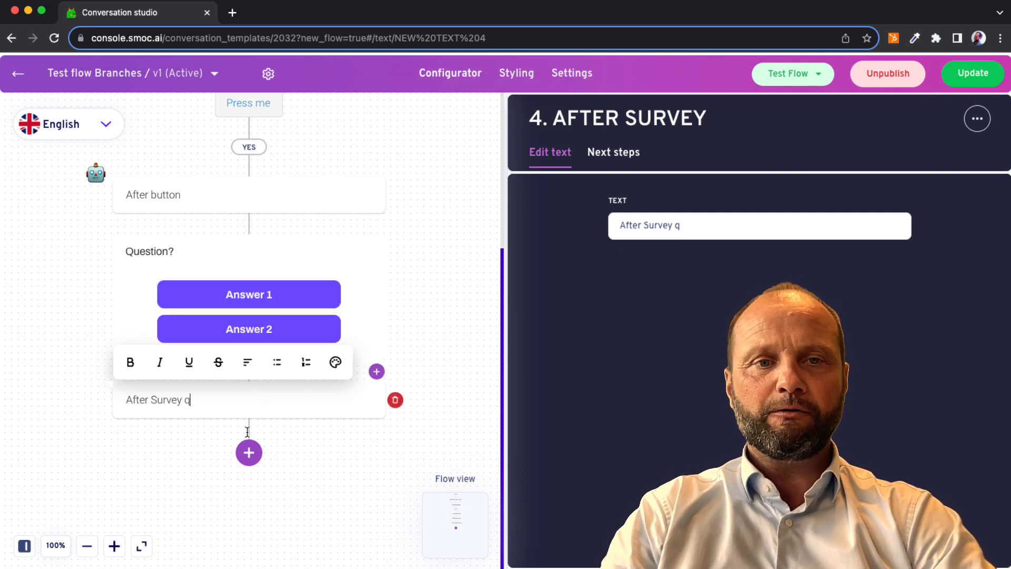
pyautogui.click(185, 481)
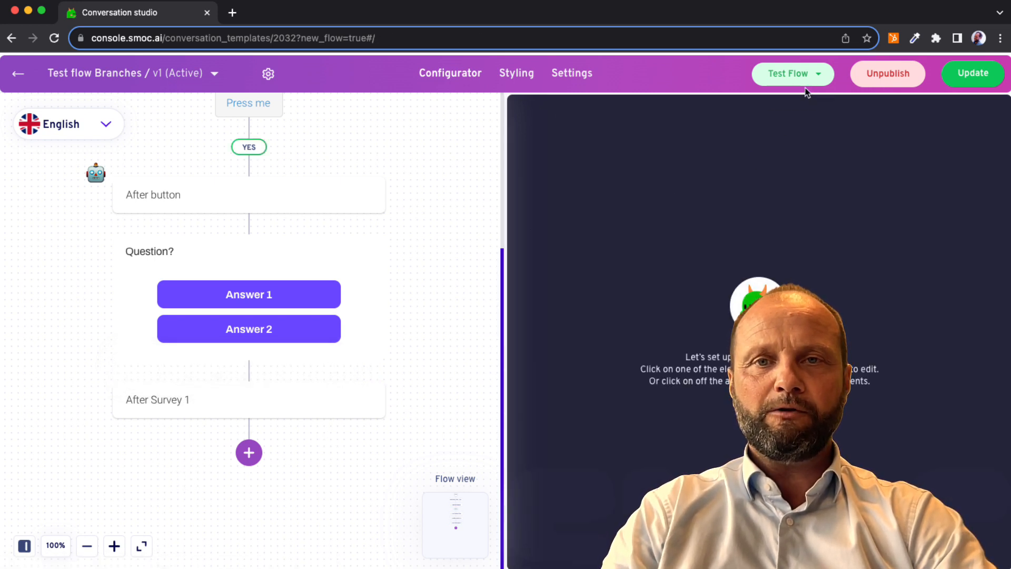
# Test the main flow in a new tab, answering with "Press me" and "Answer 1", and close the test tab.
pyautogui.click(801, 74)
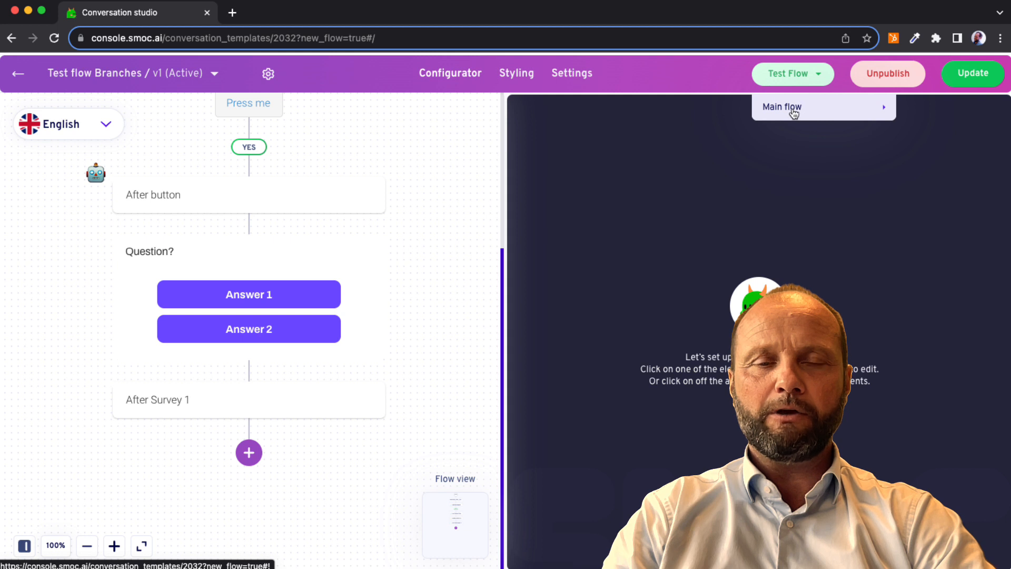
pyautogui.moveTo(794, 109)
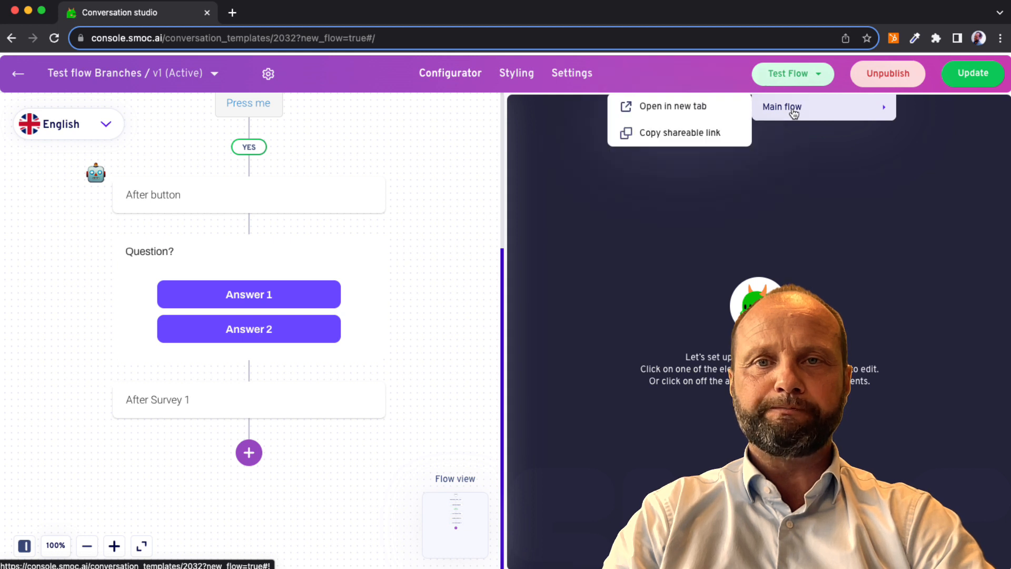
pyautogui.click(718, 121)
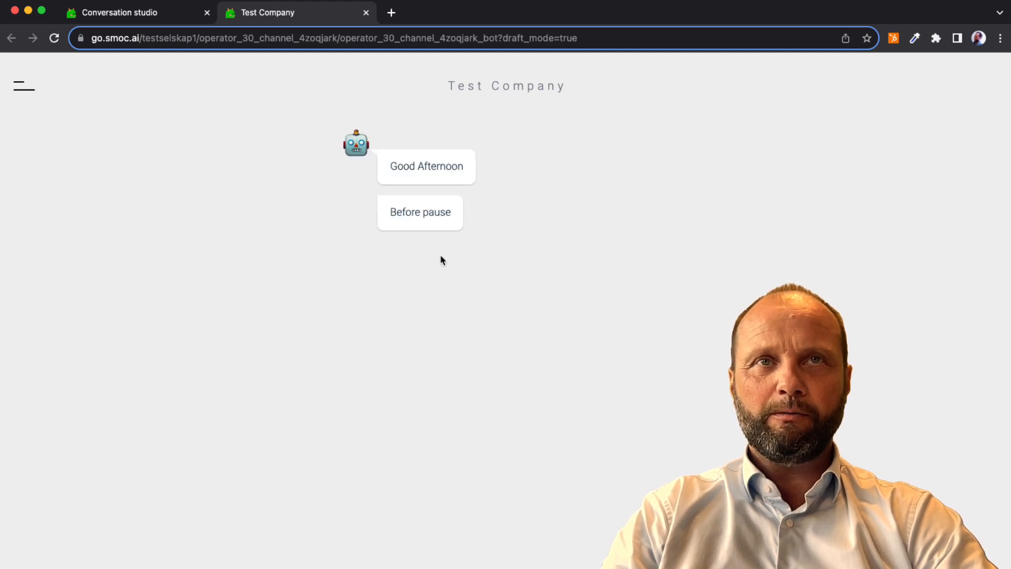
pyautogui.click(632, 268)
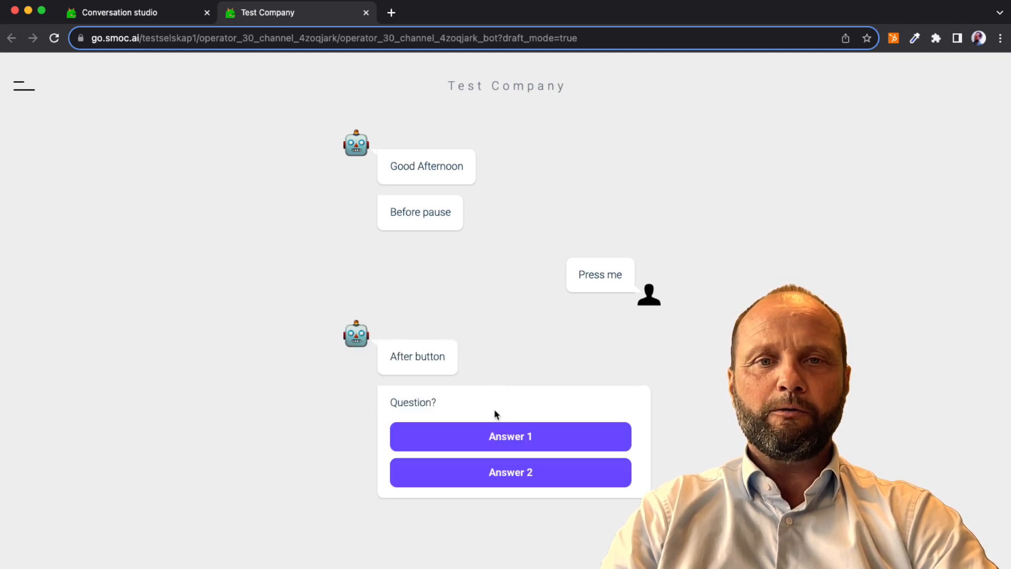
pyautogui.click(485, 438)
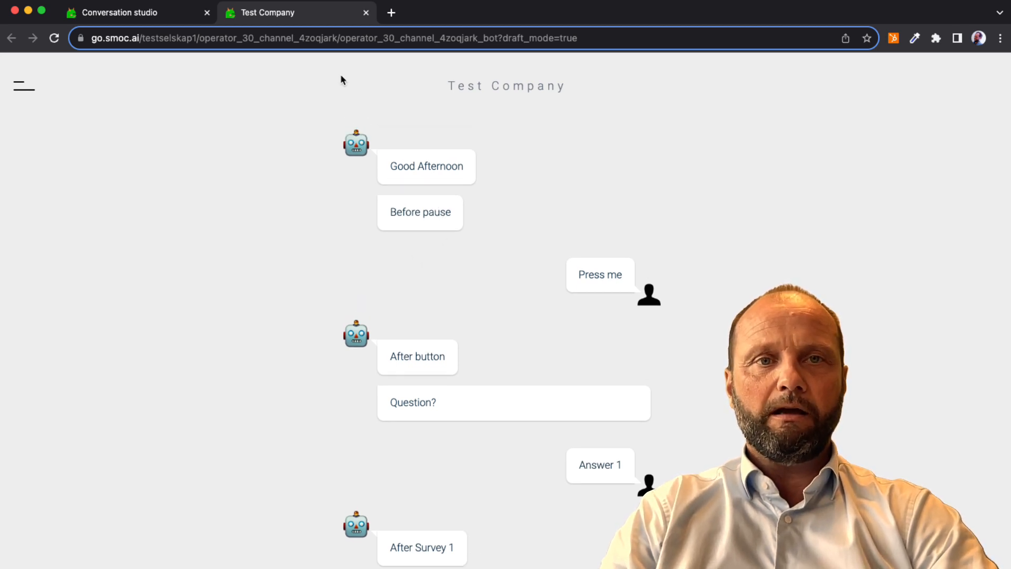
pyautogui.click(366, 12)
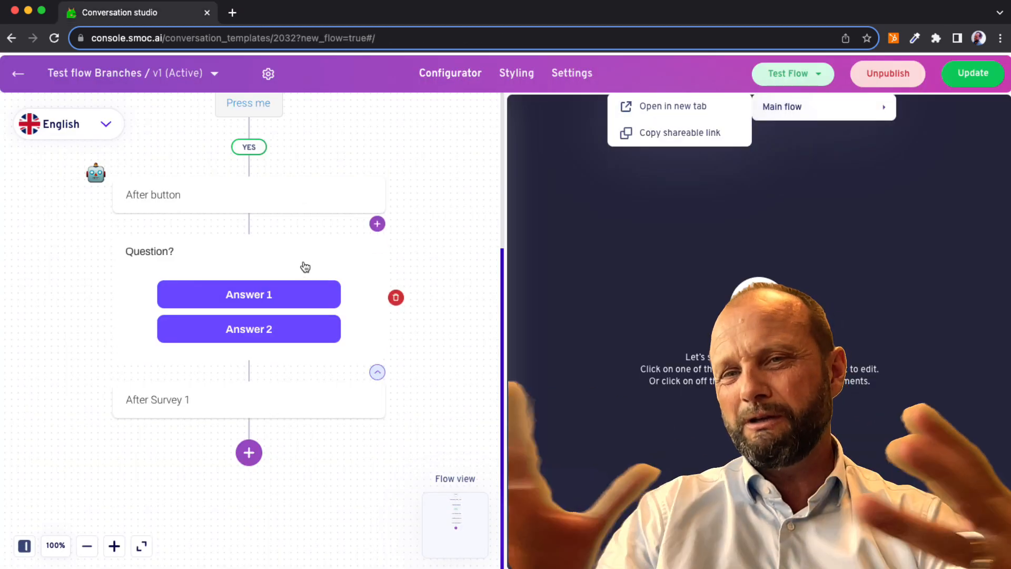
# Change the survey question's next steps from one path to Different Paths and accept the logic change.
pyautogui.click(305, 267)
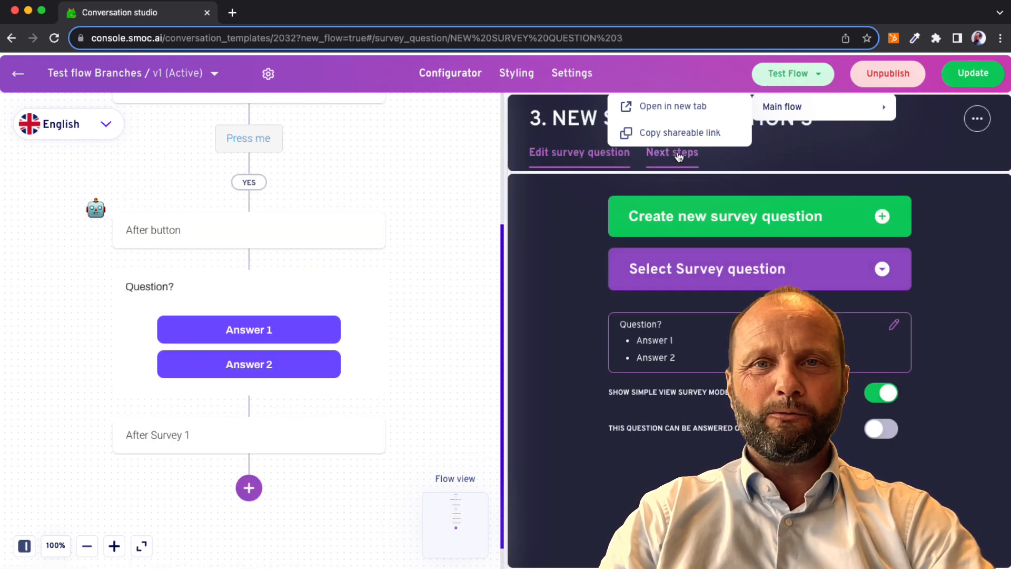
pyautogui.click(725, 79)
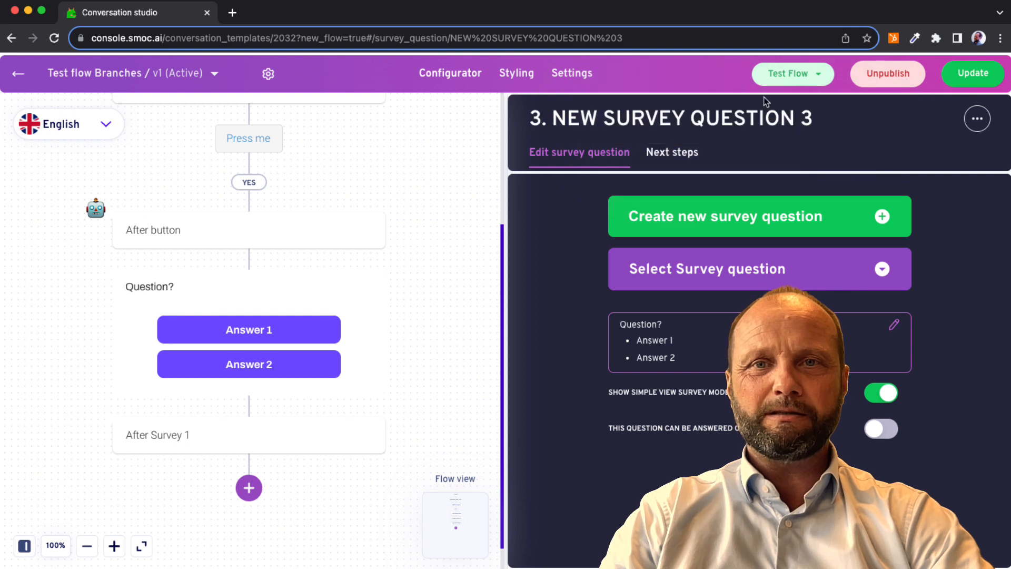
pyautogui.click(678, 153)
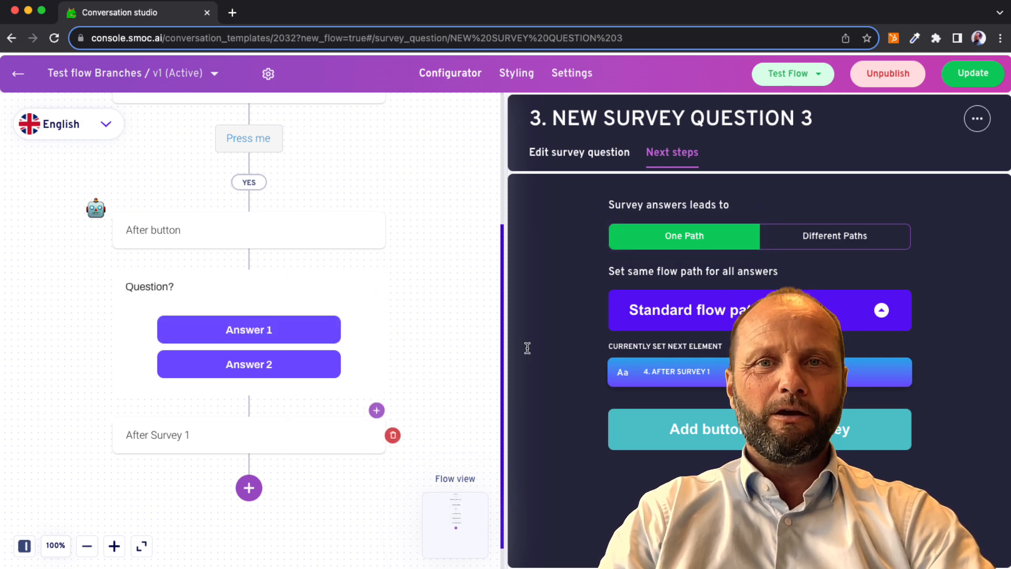
pyautogui.click(833, 241)
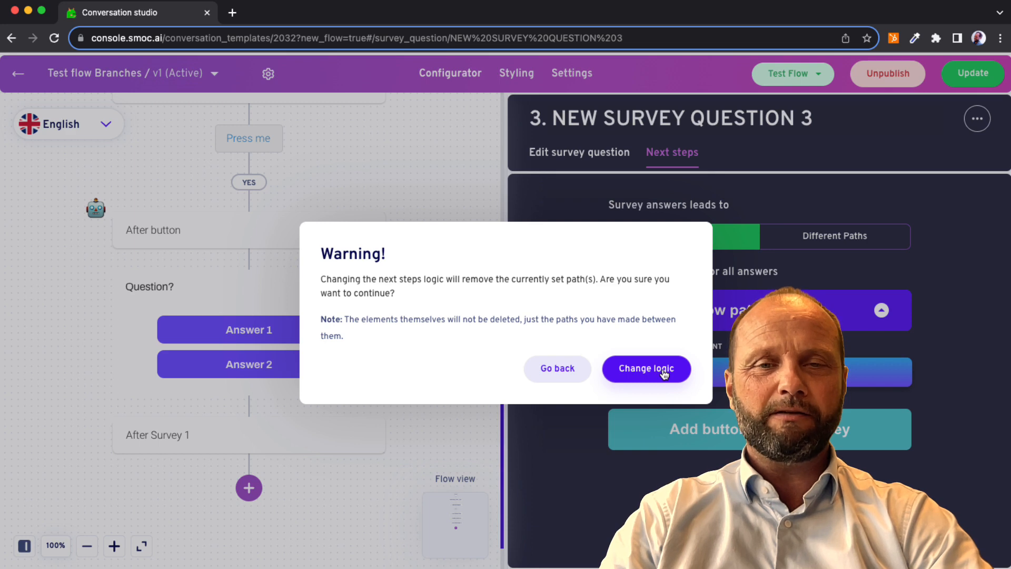
pyautogui.click(664, 374)
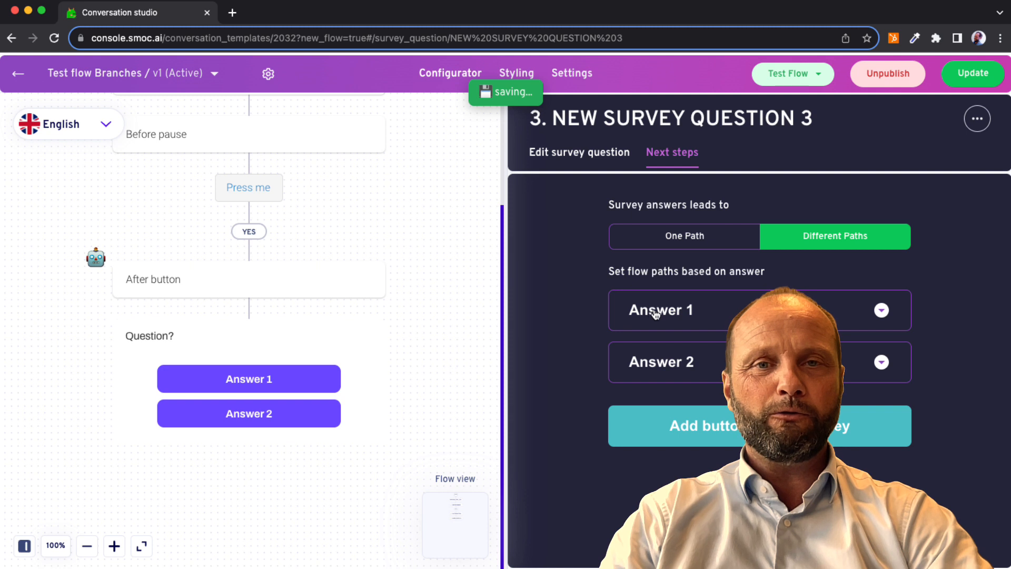
# Lead the survey question's Answer 1 path to the existing "After Survey 1" text element.
pyautogui.click(858, 313)
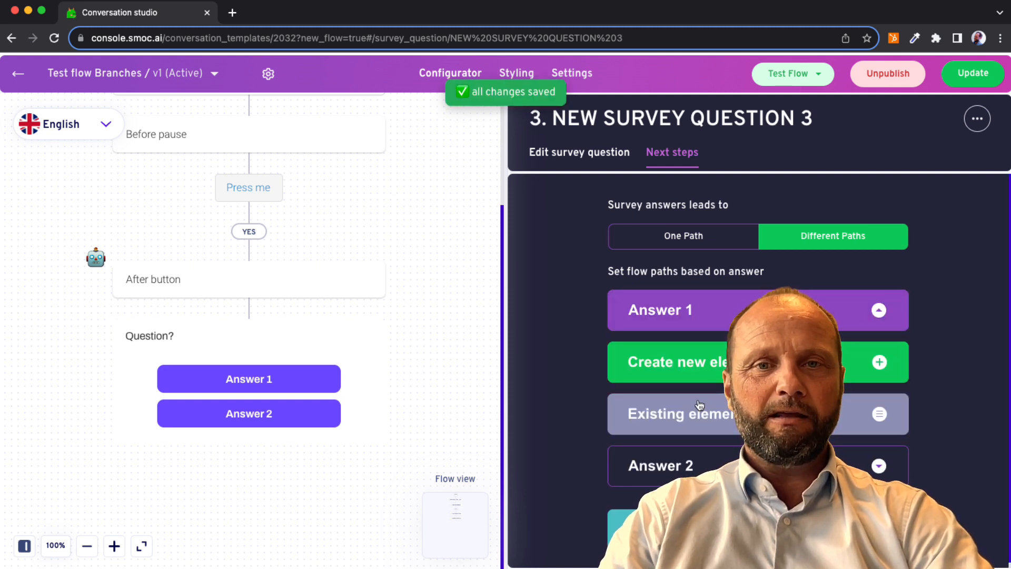
pyautogui.click(692, 418)
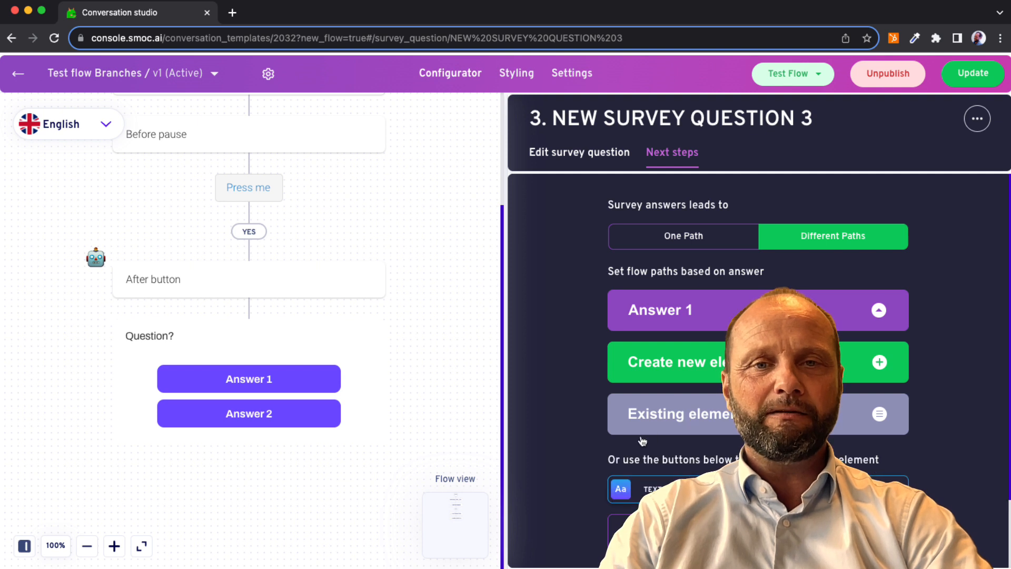
pyautogui.scroll(-3, 642, 442)
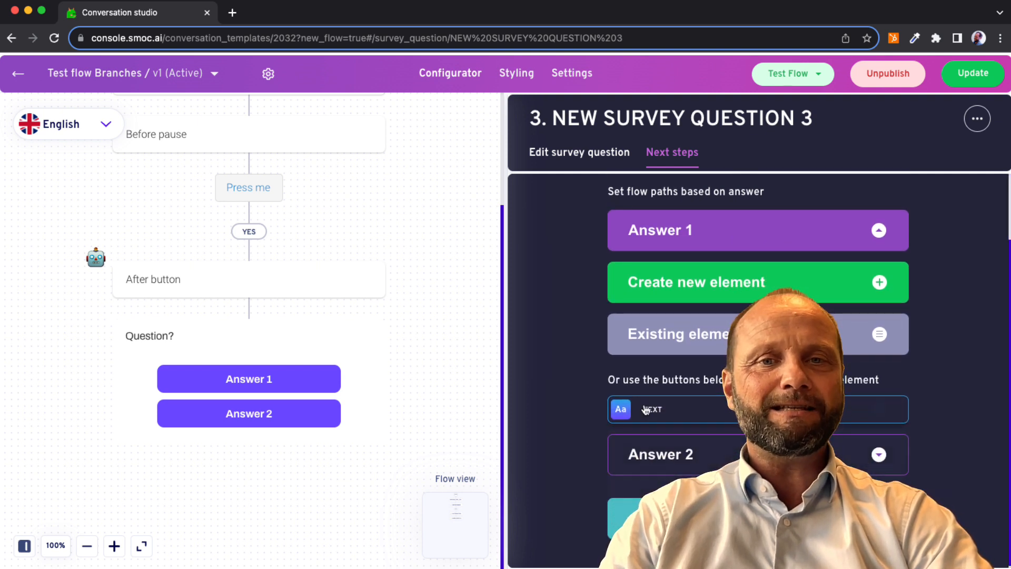
pyautogui.click(646, 410)
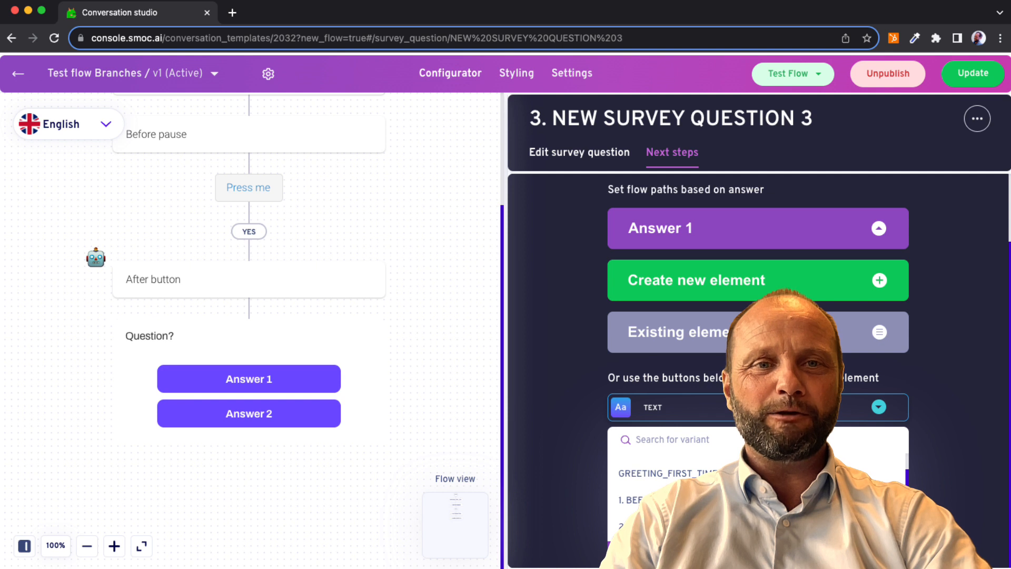
pyautogui.click(653, 553)
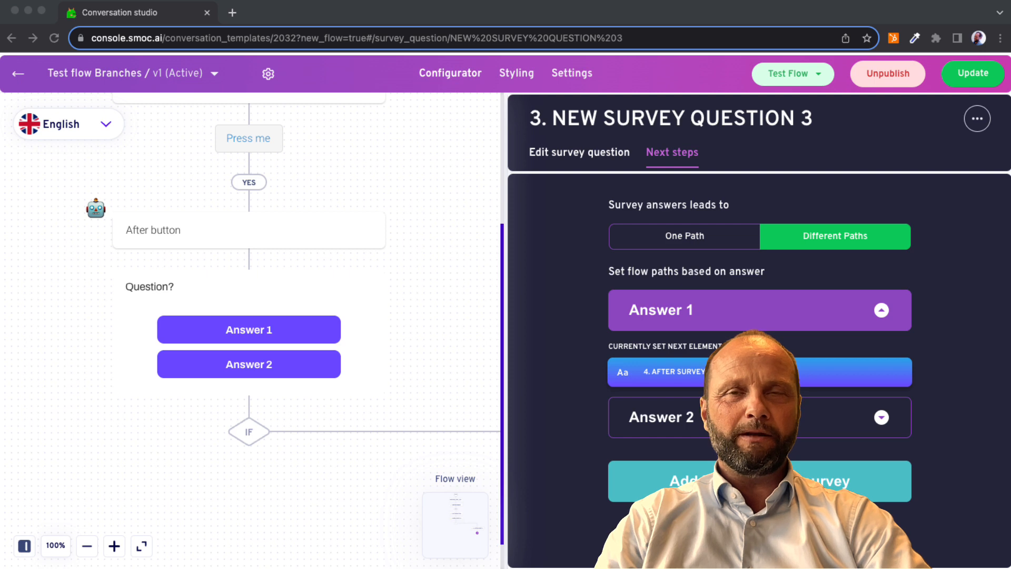
# Create a new text element for the survey question's Answer 2 path with the text "After Survey 2".
pyautogui.click(695, 427)
pyautogui.click(857, 419)
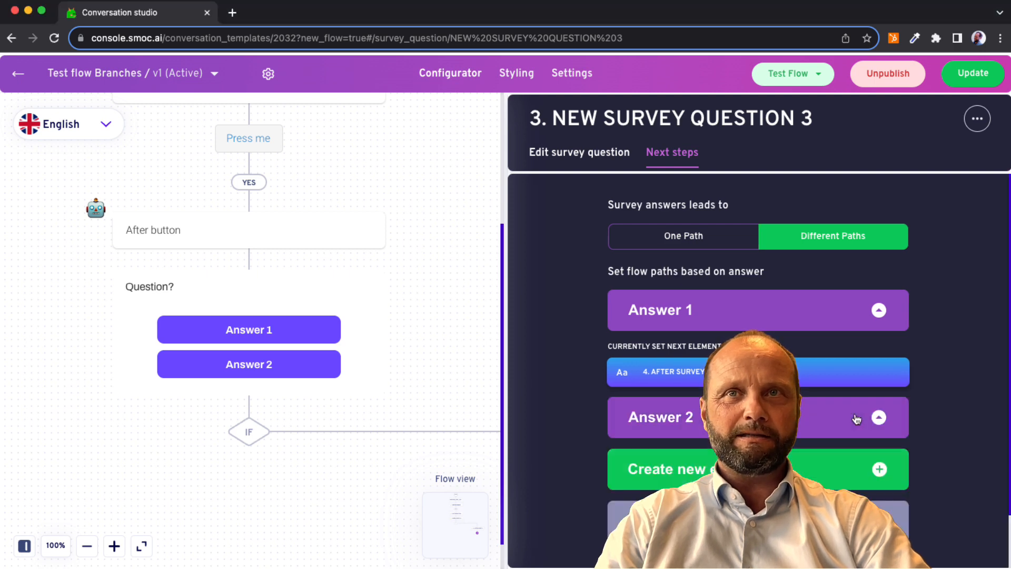
pyautogui.click(809, 477)
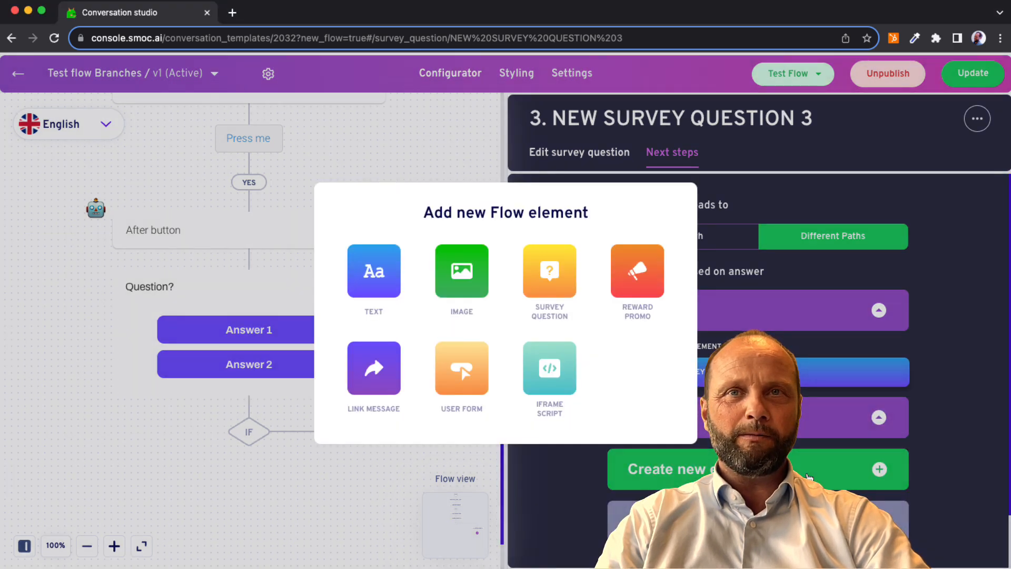
pyautogui.click(382, 286)
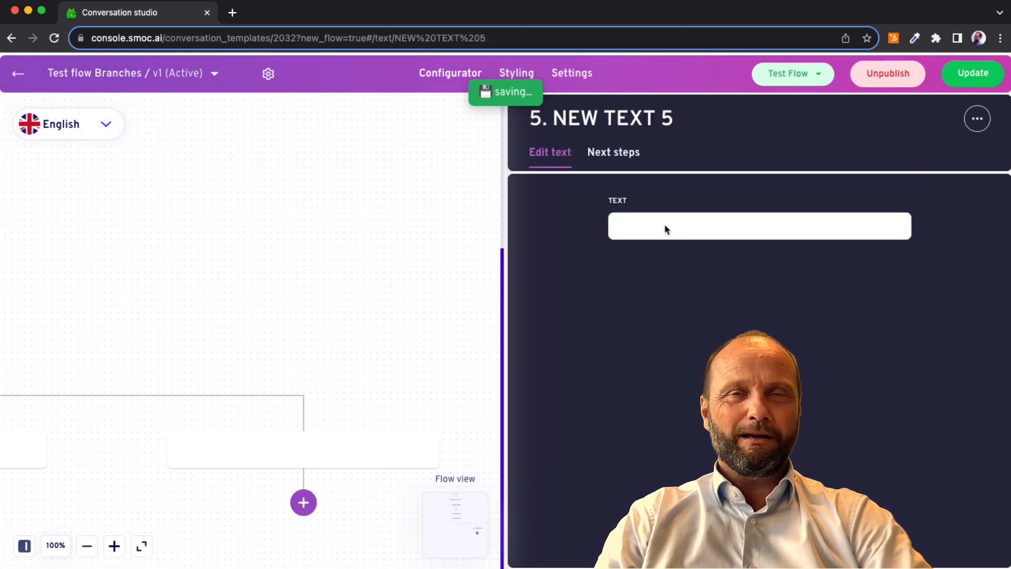
pyautogui.click(664, 226)
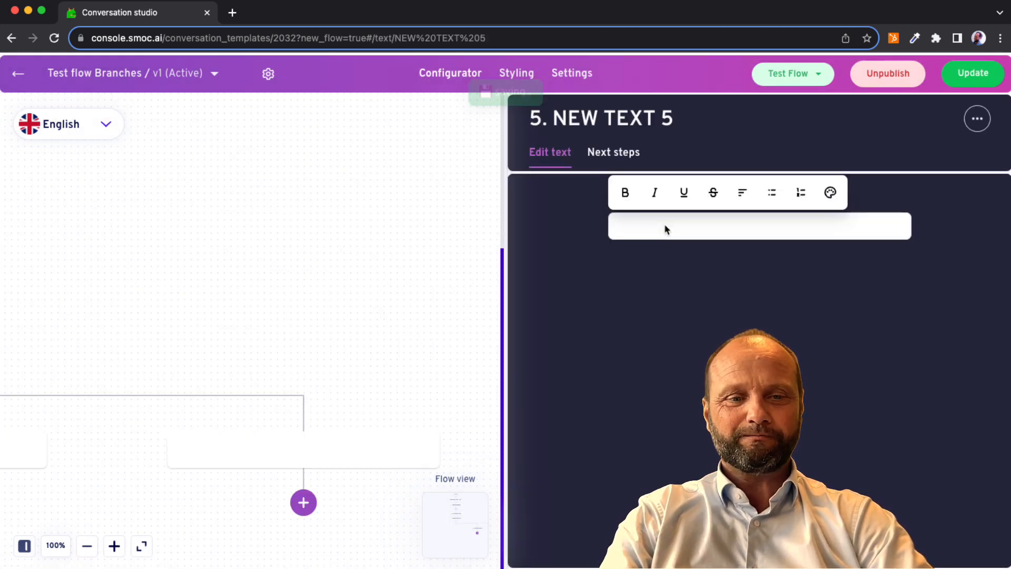
pyautogui.write('Afte')
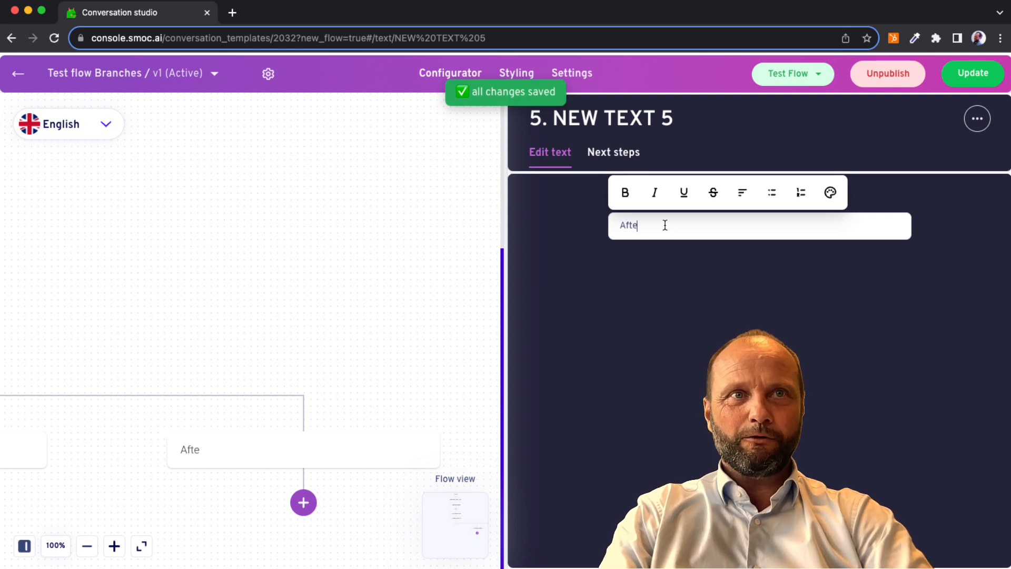
pyautogui.write('r Surcey 2')
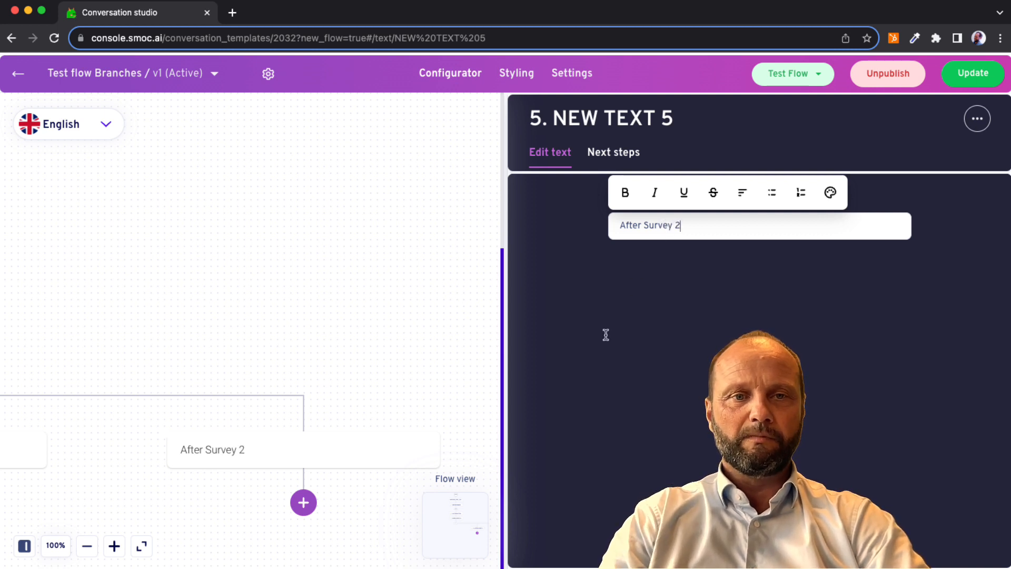
pyautogui.click(440, 337)
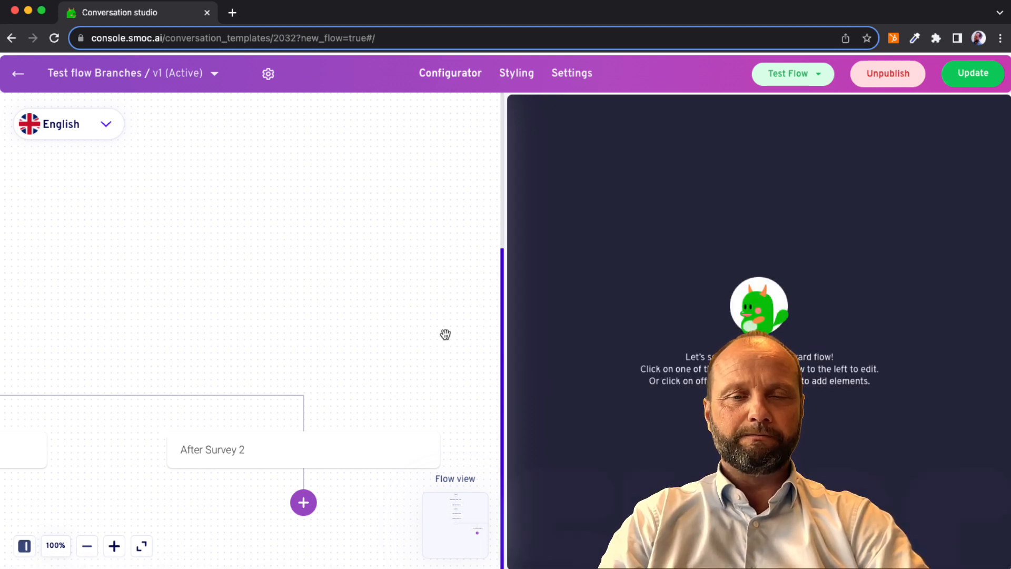
# Test the main flow in a new tab, answering with "Press me" and "Answer 2", and close the test tab.
pyautogui.click(800, 83)
pyautogui.moveTo(790, 107)
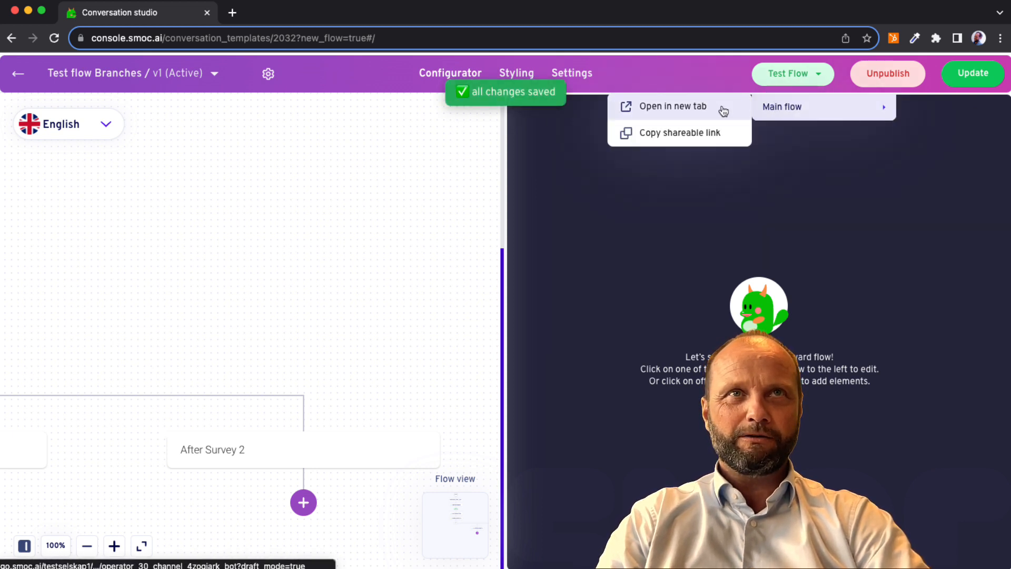
pyautogui.click(724, 111)
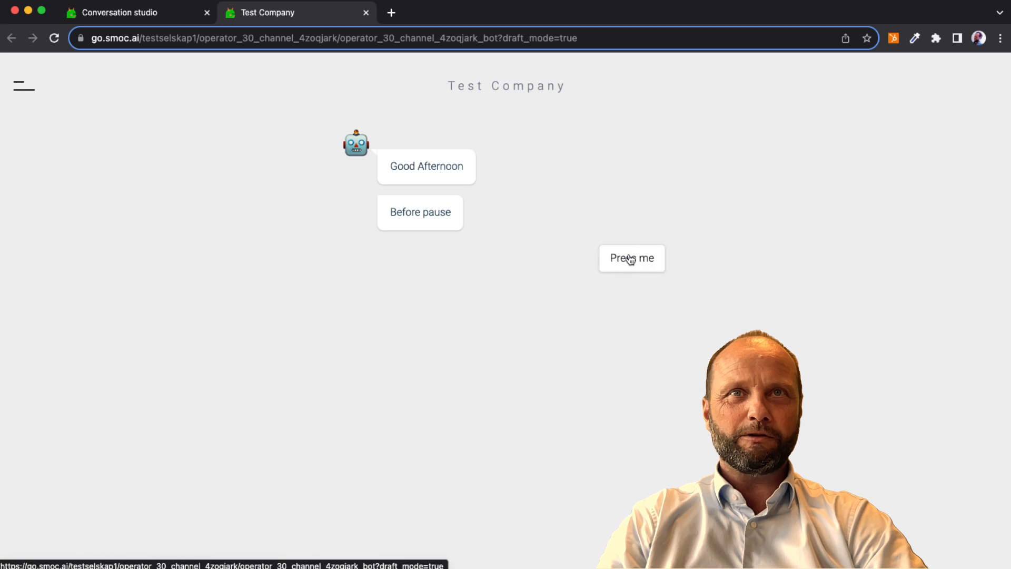
pyautogui.click(628, 258)
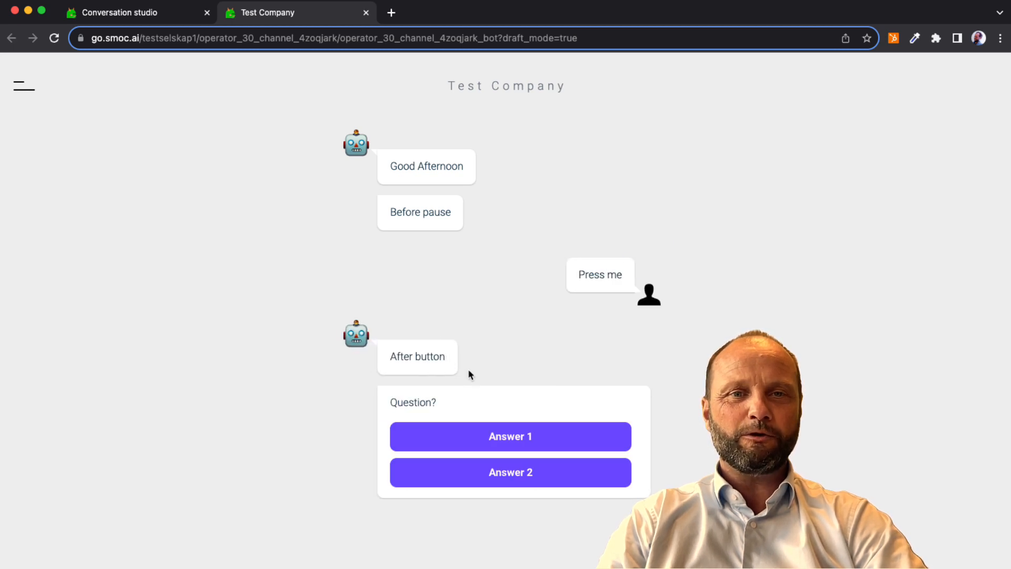
pyautogui.click(488, 473)
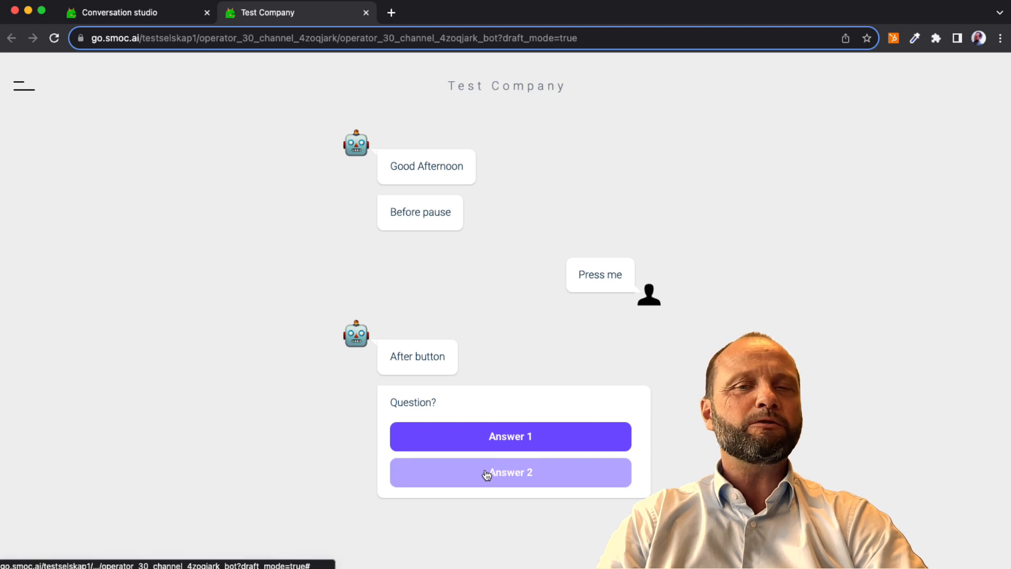
pyautogui.click(486, 473)
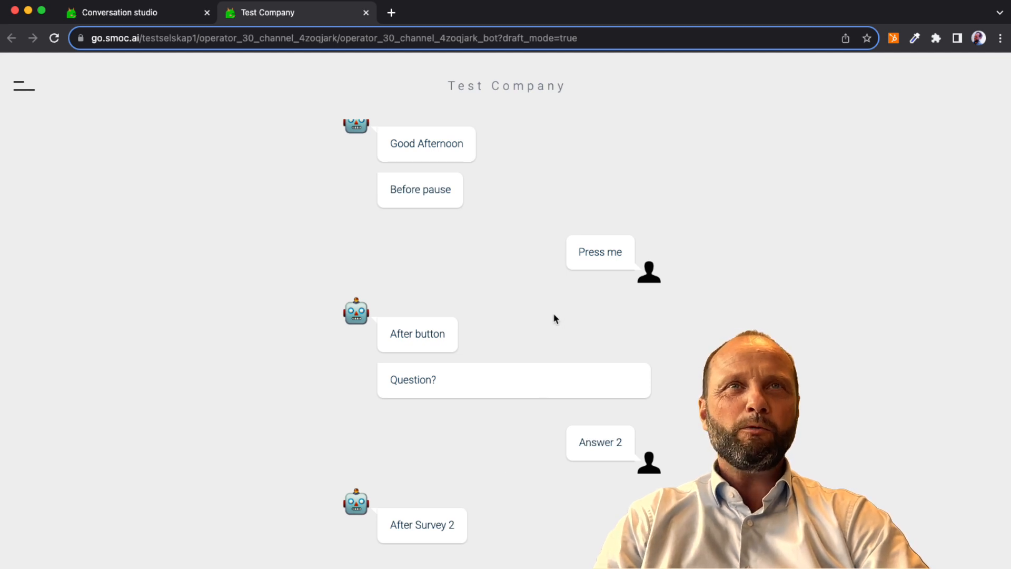
pyautogui.click(366, 13)
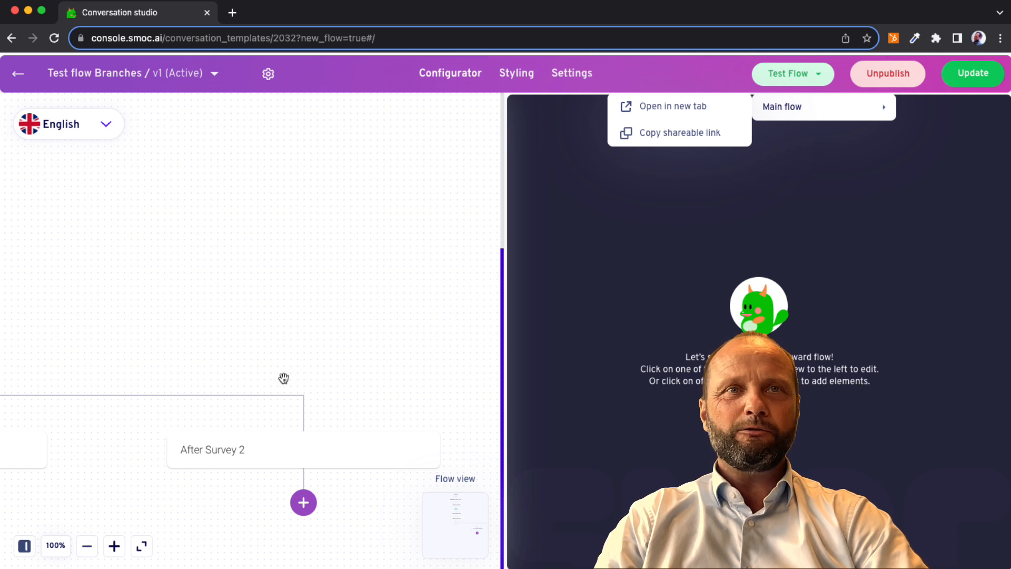
# Loop the "After Survey 2" text element back by setting its next step to the existing survey question and follow the link to that question.
pyautogui.click(315, 452)
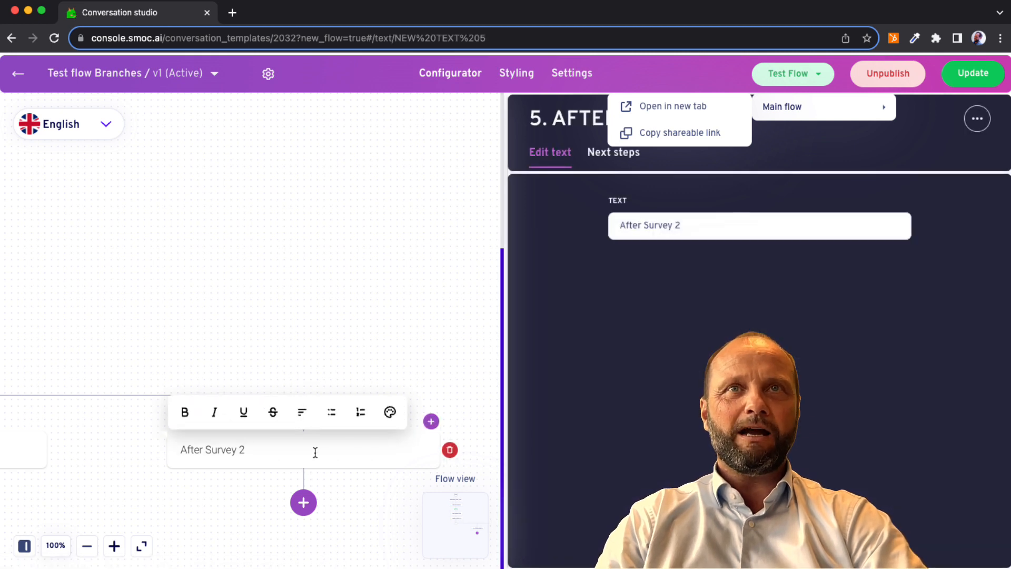
pyautogui.click(612, 156)
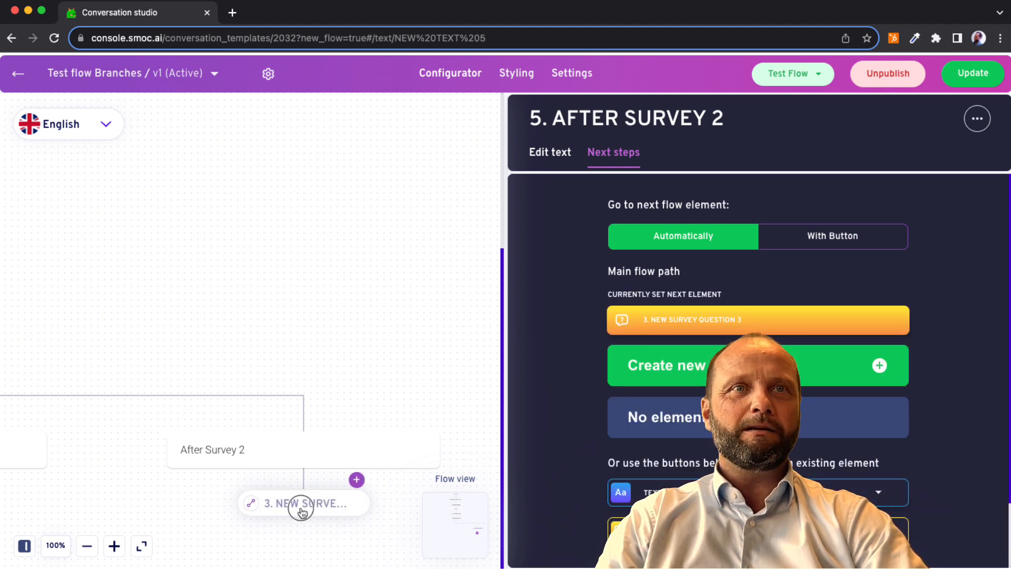
pyautogui.click(301, 505)
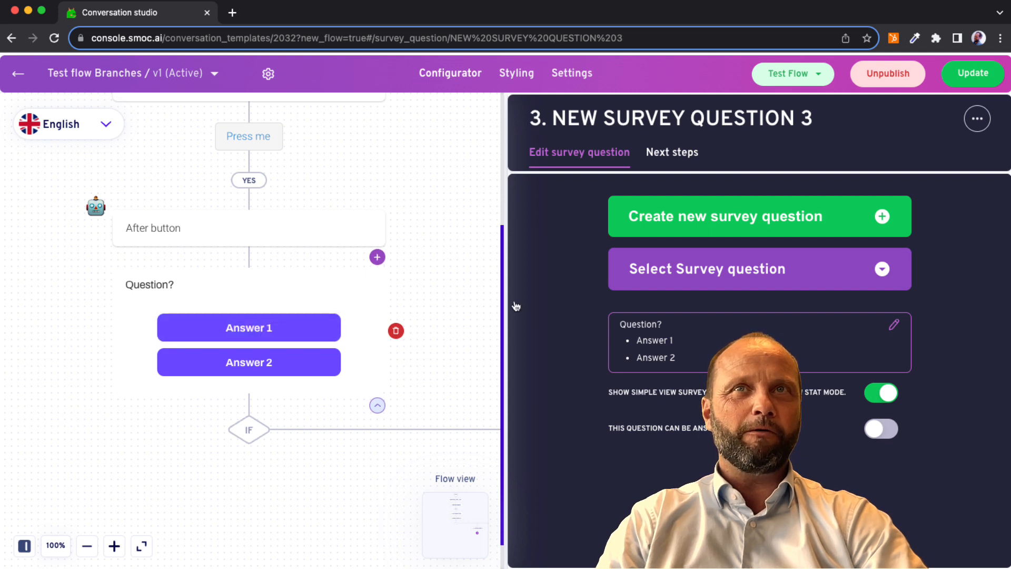
pyautogui.hscroll(10, 434, 352)
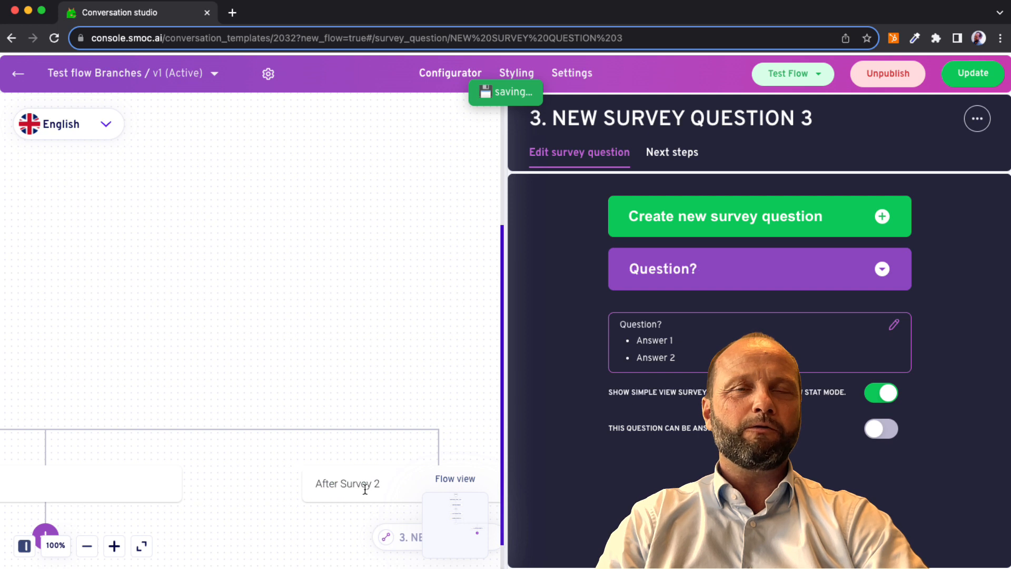
pyautogui.hscroll(-5, 365, 489)
pyautogui.hscroll(-5, 365, 489)
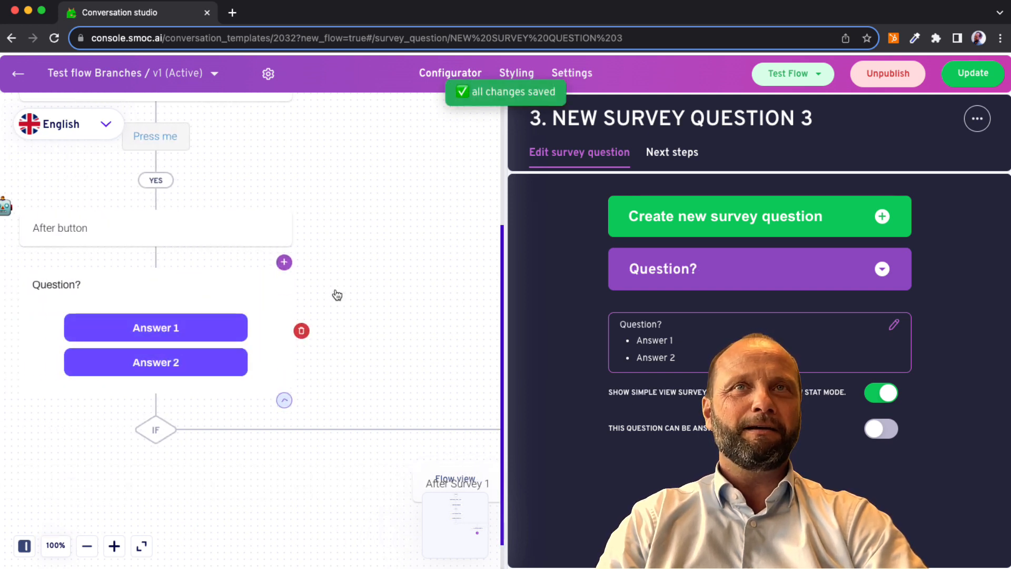
# Test the looped main flow in a new tab, answering "Press me", "Answer 2" and "Answer 1", and close the test tab.
pyautogui.click(805, 80)
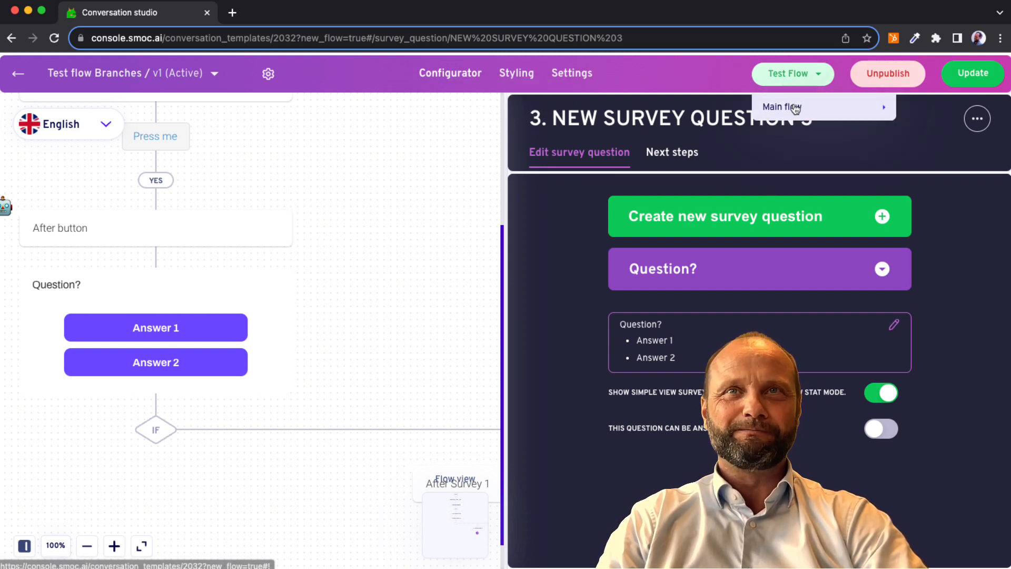
pyautogui.moveTo(790, 107)
pyautogui.click(693, 108)
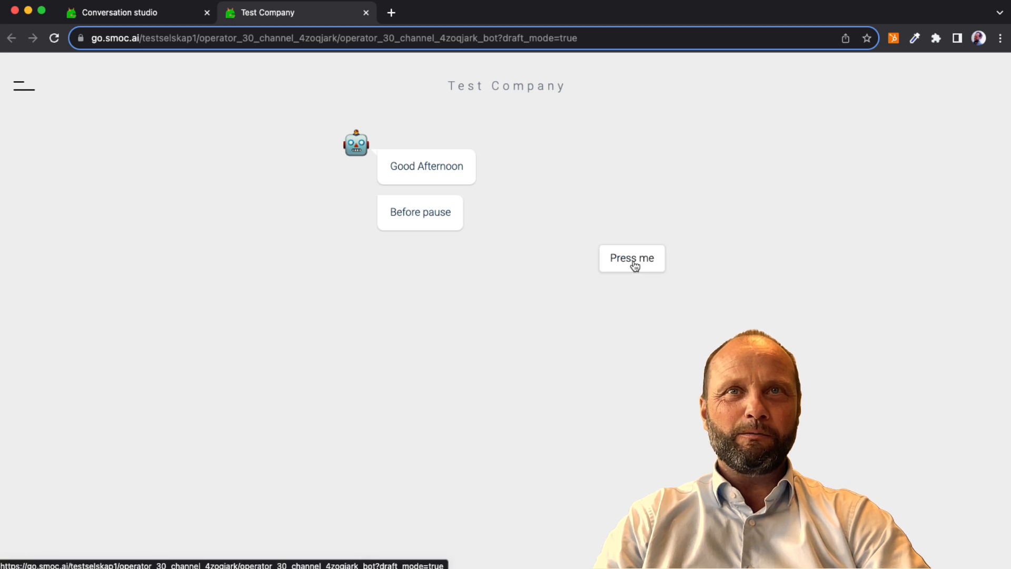
pyautogui.click(634, 263)
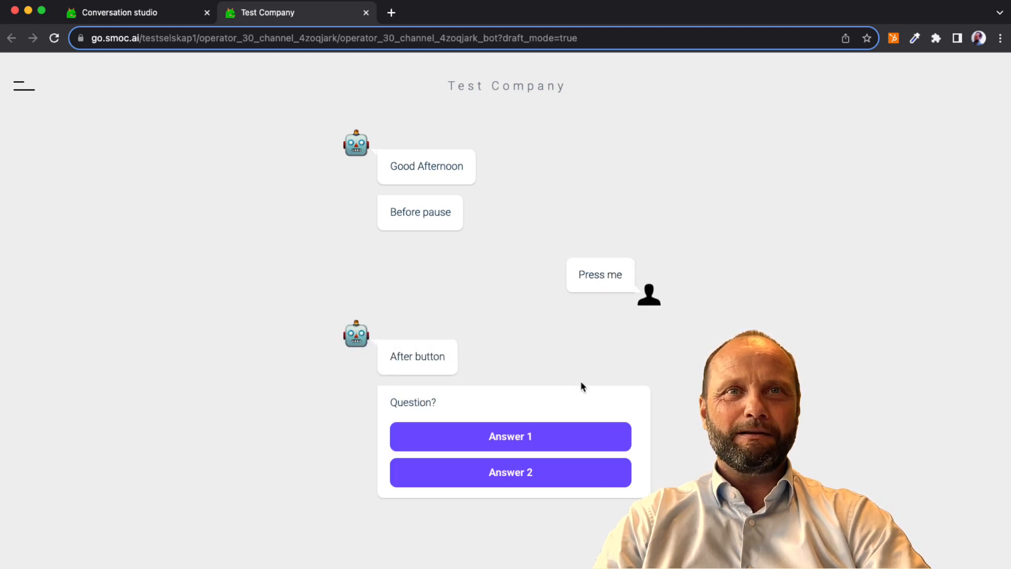
pyautogui.click(557, 471)
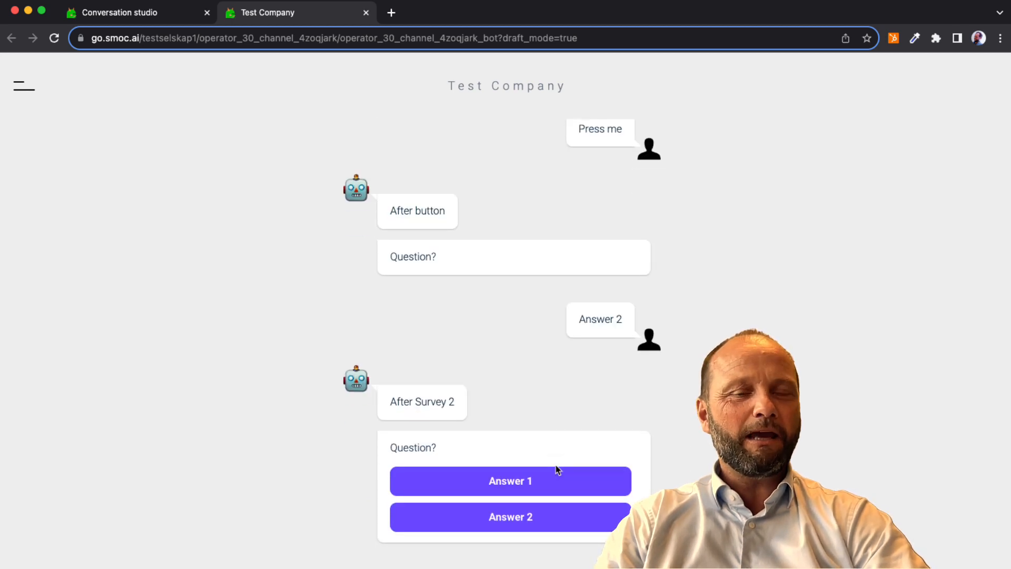
pyautogui.click(549, 478)
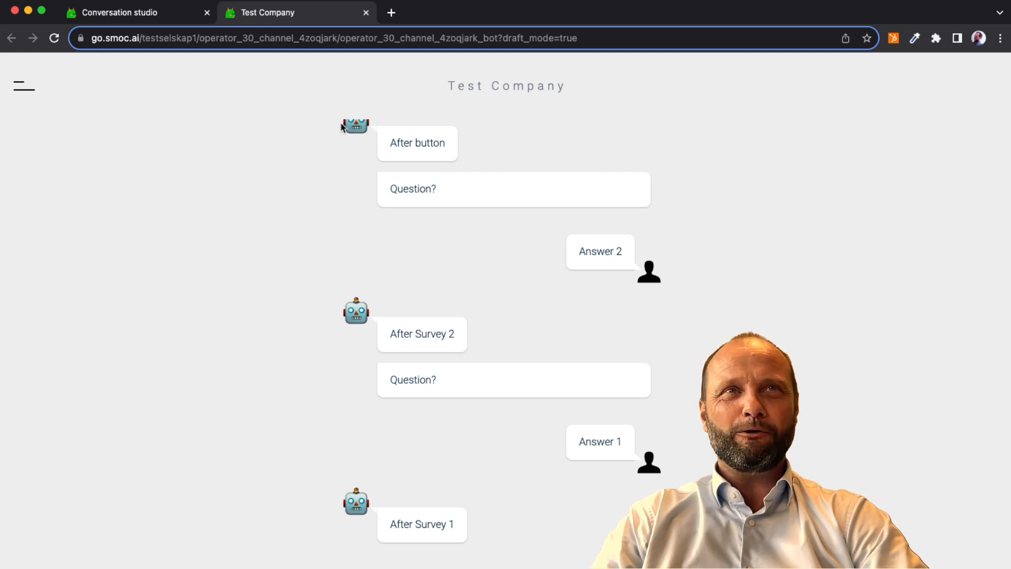
pyautogui.click(366, 15)
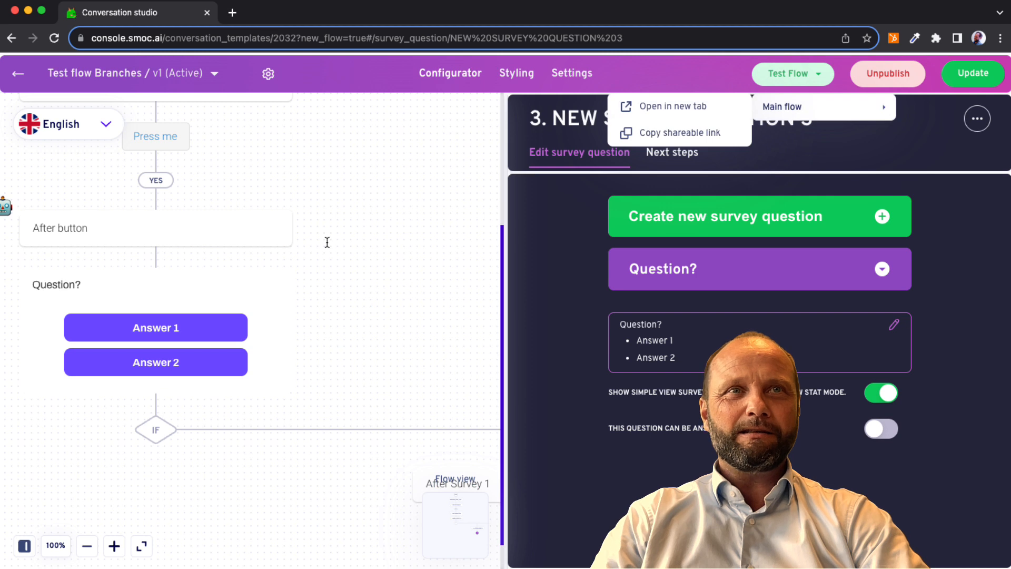
# Turn on the "This question can be answered…" option for the survey question.
pyautogui.hscroll(1, 349, 404)
pyautogui.hscroll(-2, 208, 293)
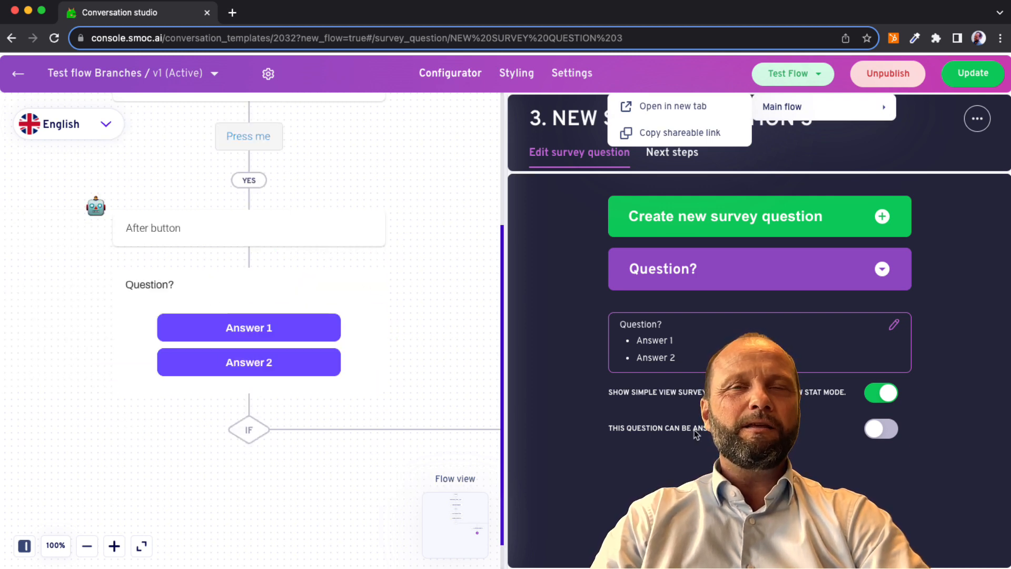
pyautogui.click(877, 436)
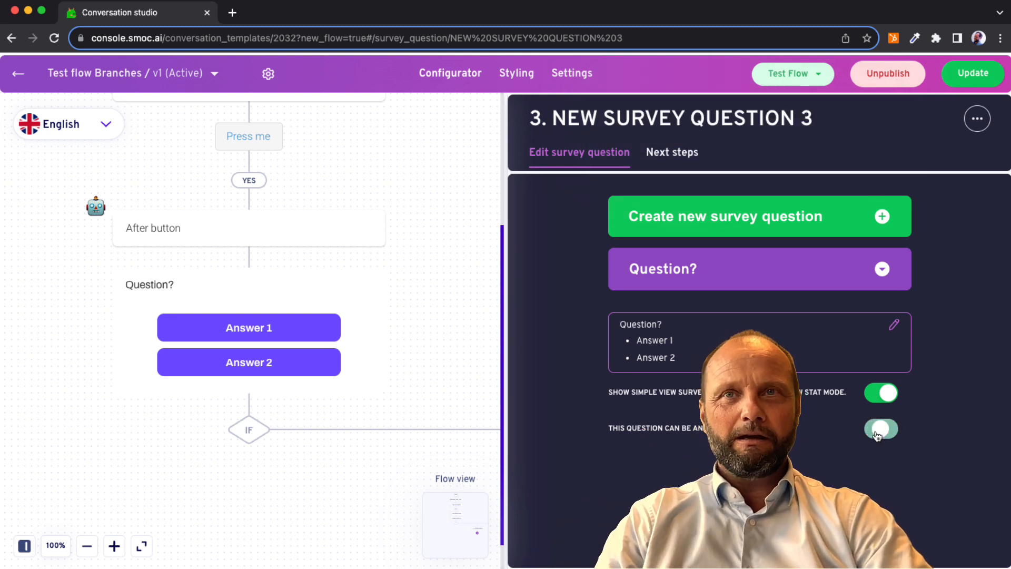
# Review the survey question's branches leading to the "After Survey 1" and "After Survey 2" text elements.
pyautogui.moveTo(301, 362)
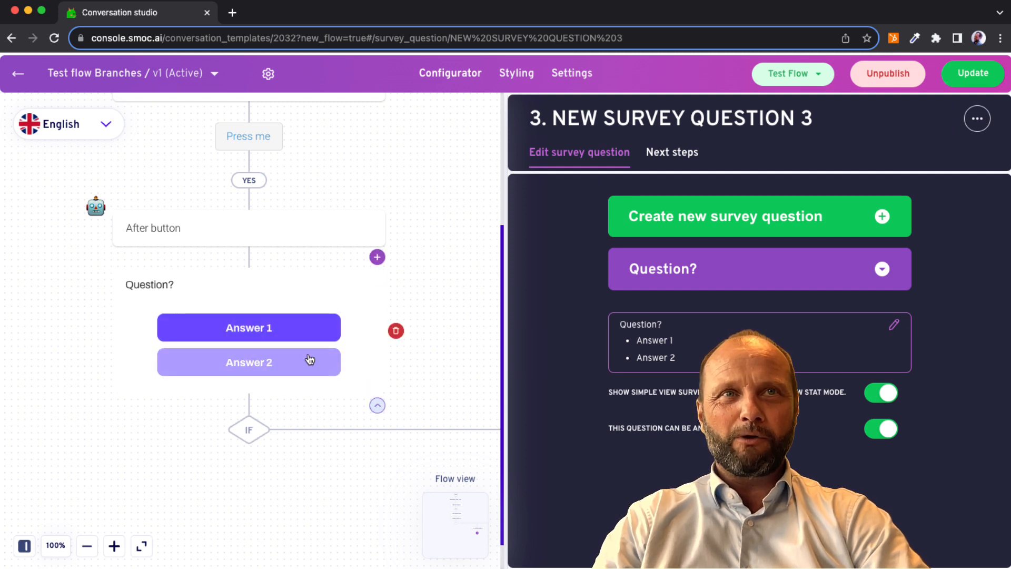
pyautogui.hscroll(1, 327, 315)
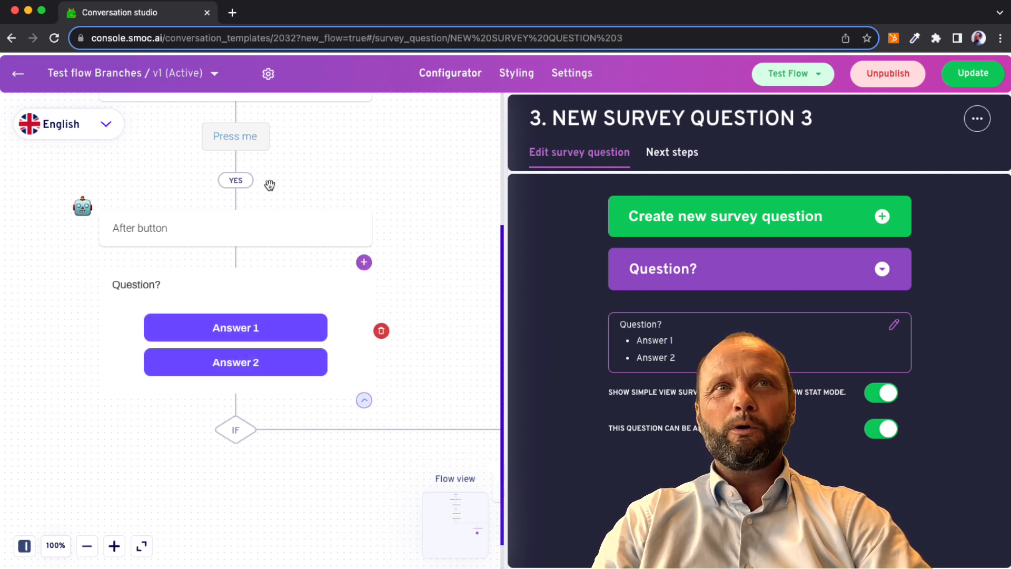
pyautogui.hscroll(5, 316, 394)
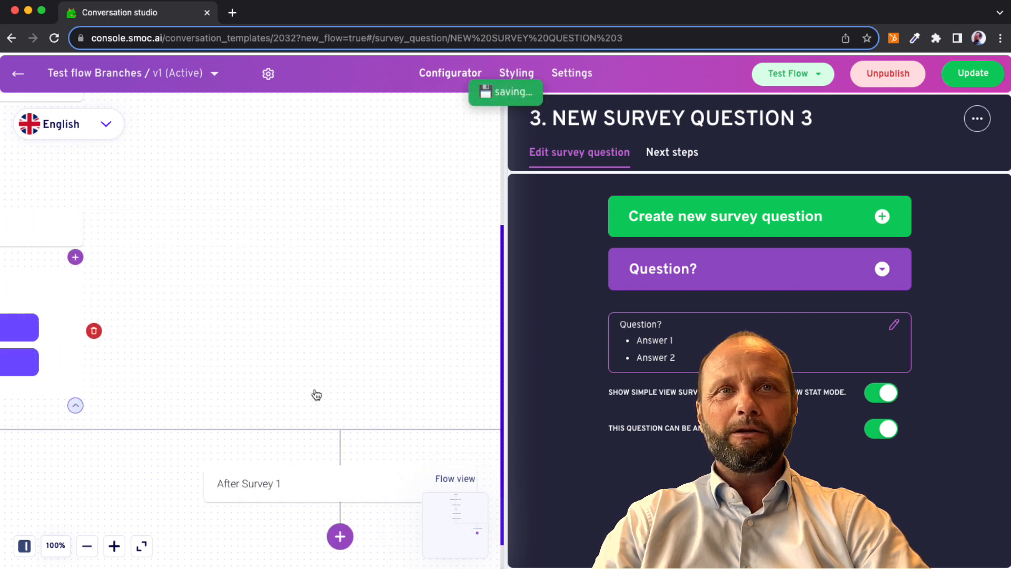
pyautogui.hscroll(-5, 315, 390)
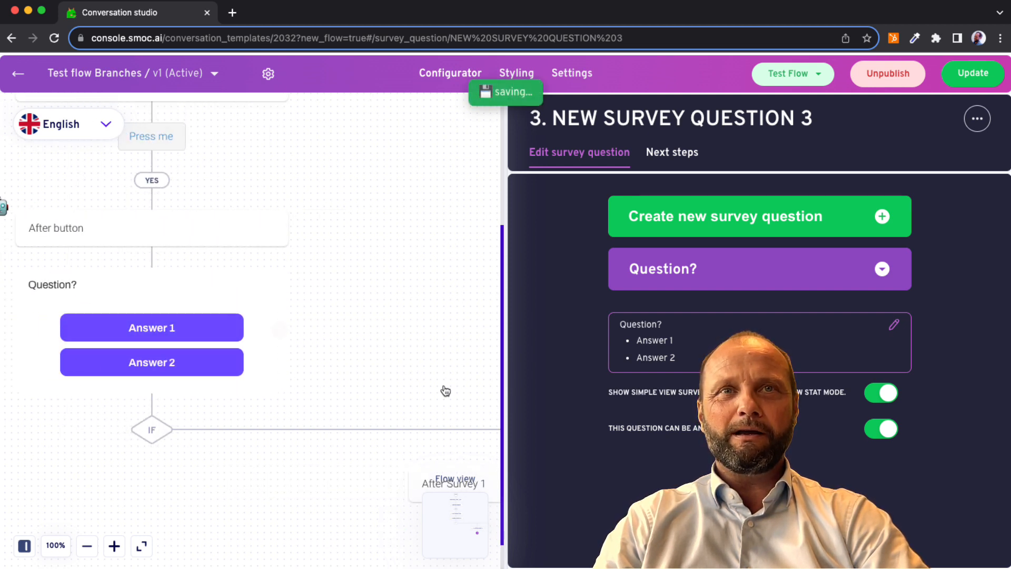
pyautogui.hscroll(10, 444, 388)
pyautogui.scroll(-1, 444, 385)
pyautogui.hscroll(-10, 421, 411)
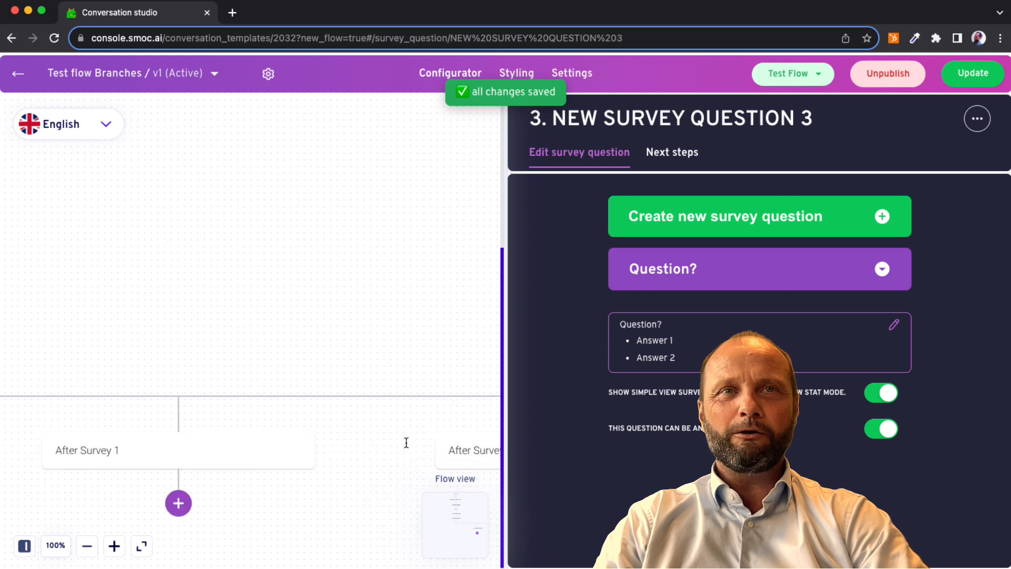